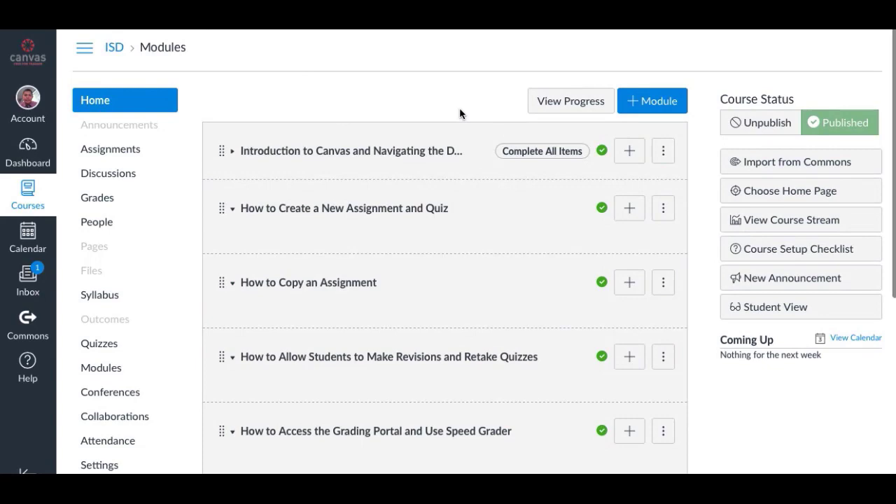
Scroll through the ISD course modules down to 'How to Communicate with Students.'
{"action": "scroll", "coordinate": [460, 114], "scroll_direction": "down", "scroll_amount": 1}
{"action": "scroll", "coordinate": [460, 112], "scroll_direction": "down", "scroll_amount": 1}
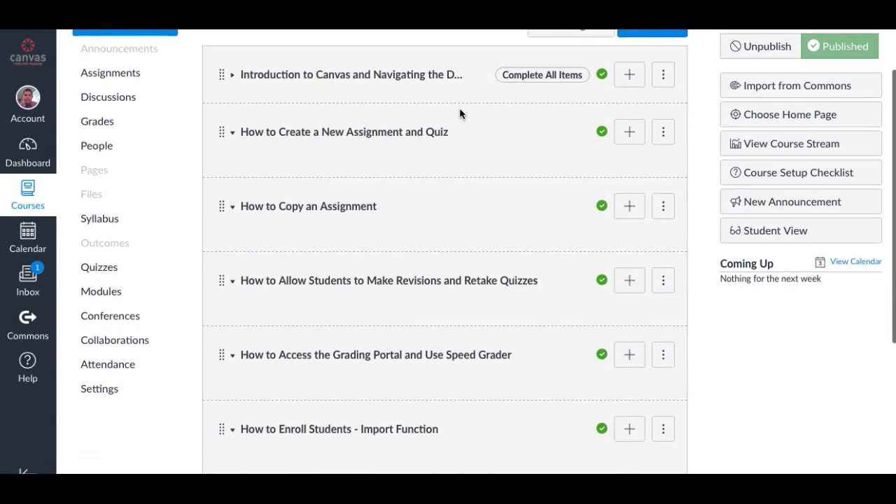
{"action": "scroll", "coordinate": [460, 112], "scroll_direction": "up", "scroll_amount": 2}
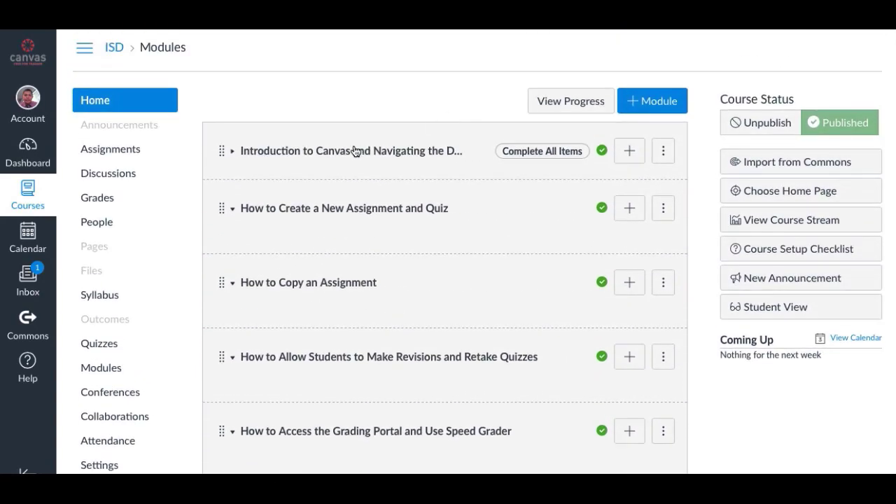
{"action": "scroll", "coordinate": [355, 151], "scroll_direction": "down", "scroll_amount": 2}
{"action": "scroll", "coordinate": [355, 150], "scroll_direction": "down", "scroll_amount": 2}
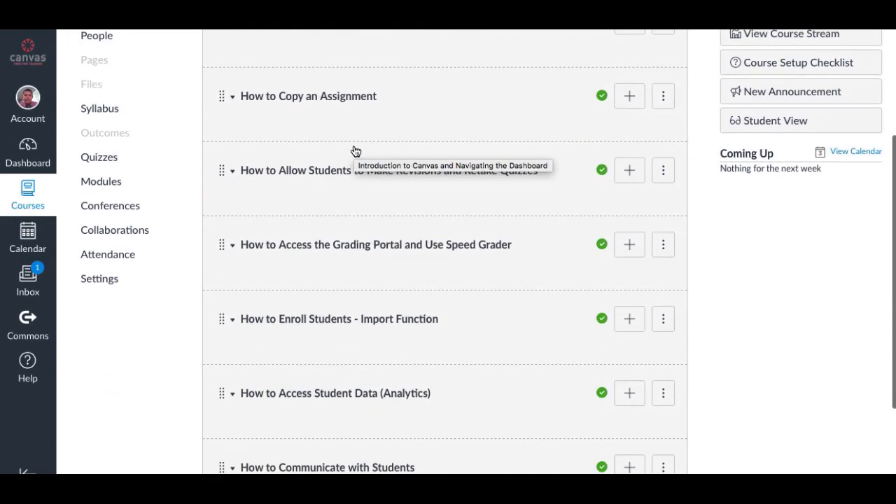
{"action": "scroll", "coordinate": [354, 150], "scroll_direction": "up", "scroll_amount": 4}
{"action": "scroll", "coordinate": [354, 150], "scroll_direction": "down", "scroll_amount": 4}
{"action": "scroll", "coordinate": [355, 150], "scroll_direction": "down", "scroll_amount": 2}
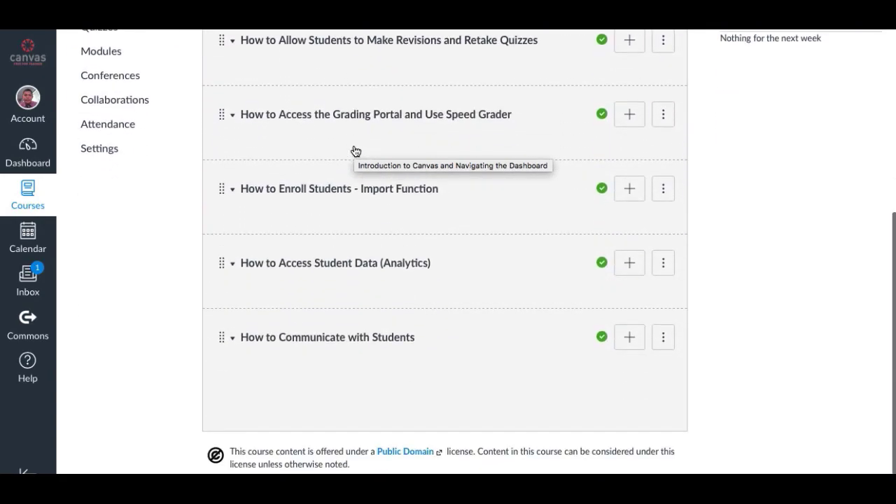
{"action": "scroll", "coordinate": [355, 151], "scroll_direction": "up", "scroll_amount": 5}
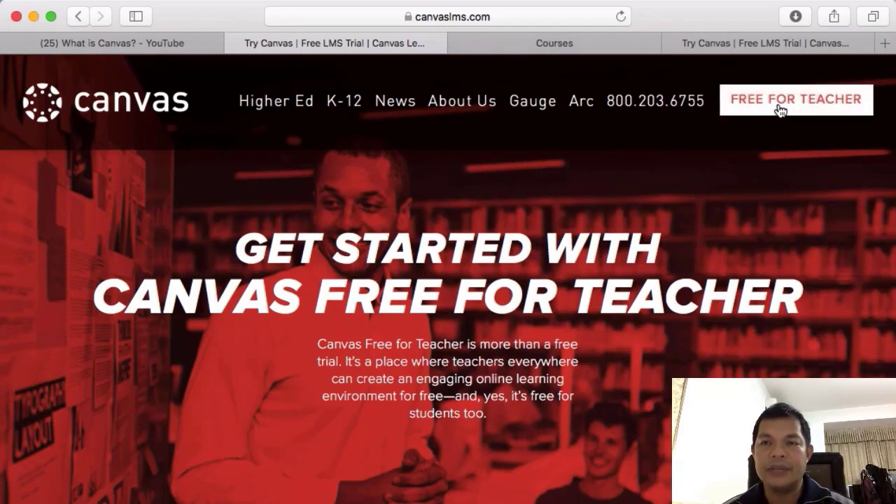
Bring up the filled-in Free for Teacher trial sign-up form and scroll through it
{"action": "left_click", "coordinate": [773, 45]}
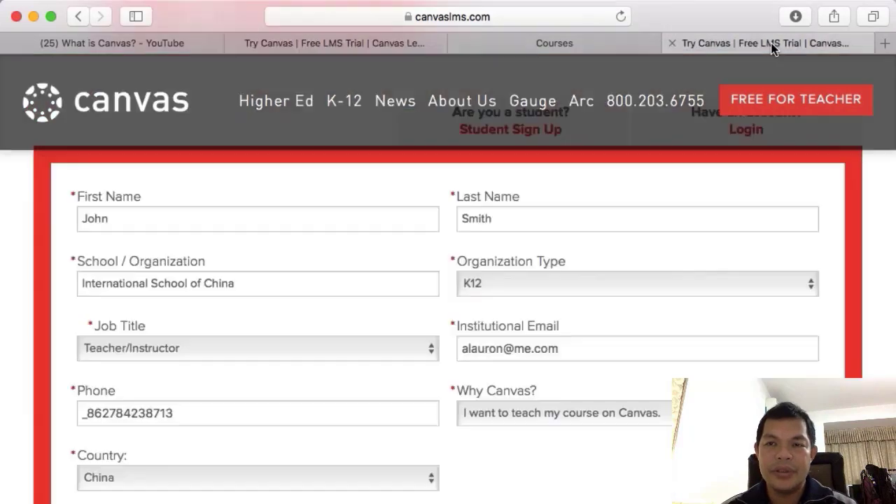
{"action": "scroll", "coordinate": [587, 223], "scroll_direction": "down", "scroll_amount": 1}
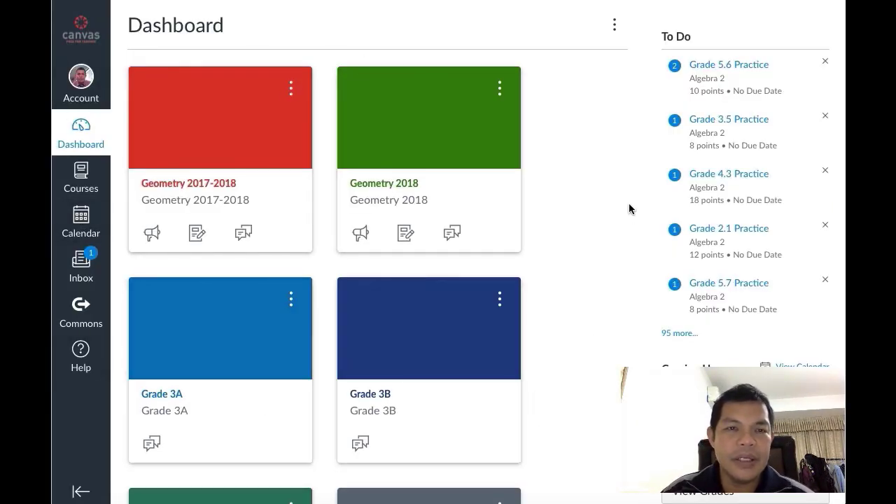
Visit Account, Courses, Calendar and Inbox, ending on the Commons search results
{"action": "left_click", "coordinate": [81, 82]}
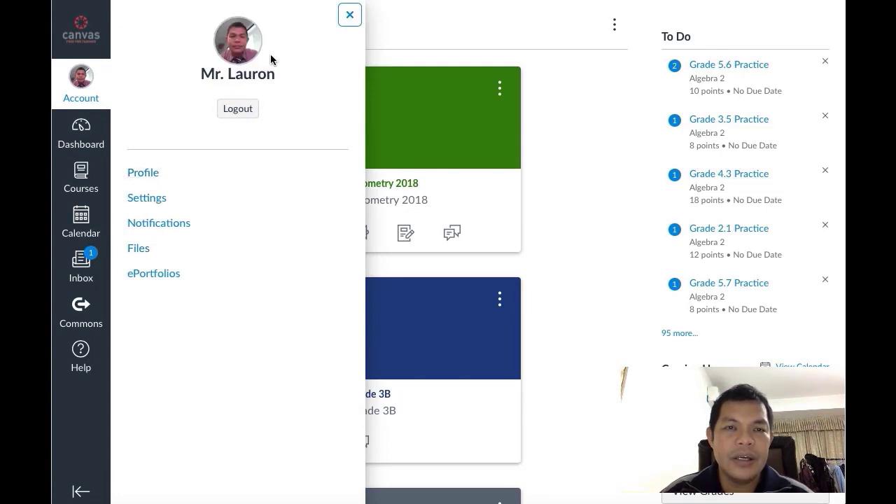
{"action": "left_click", "coordinate": [78, 132]}
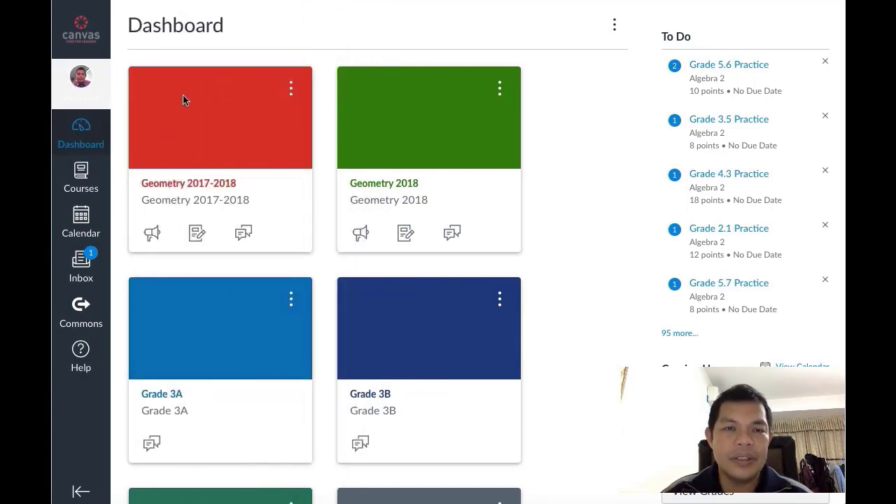
{"action": "left_click", "coordinate": [80, 179]}
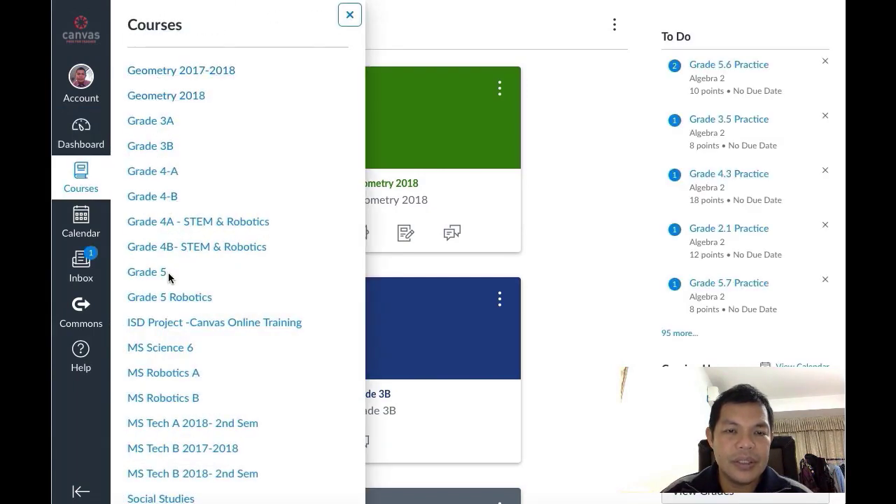
{"action": "scroll", "coordinate": [165, 353], "scroll_direction": "down", "scroll_amount": 5}
{"action": "left_click", "coordinate": [80, 223]}
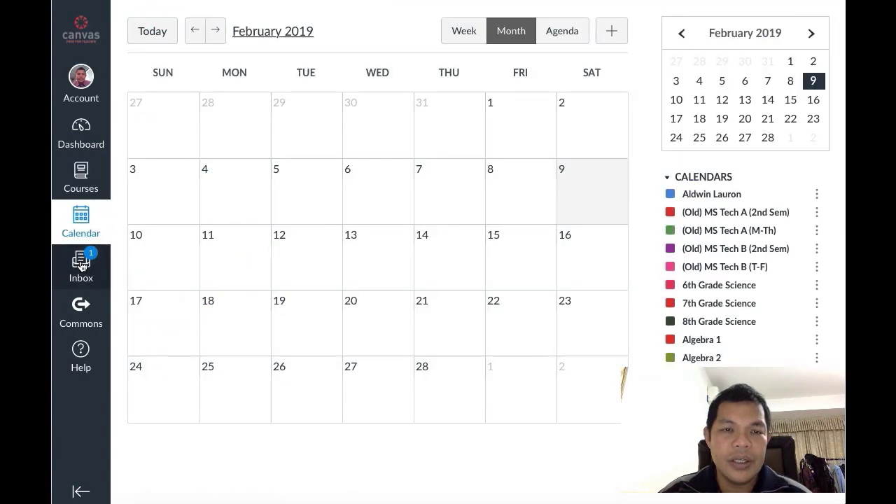
{"action": "left_click", "coordinate": [81, 264]}
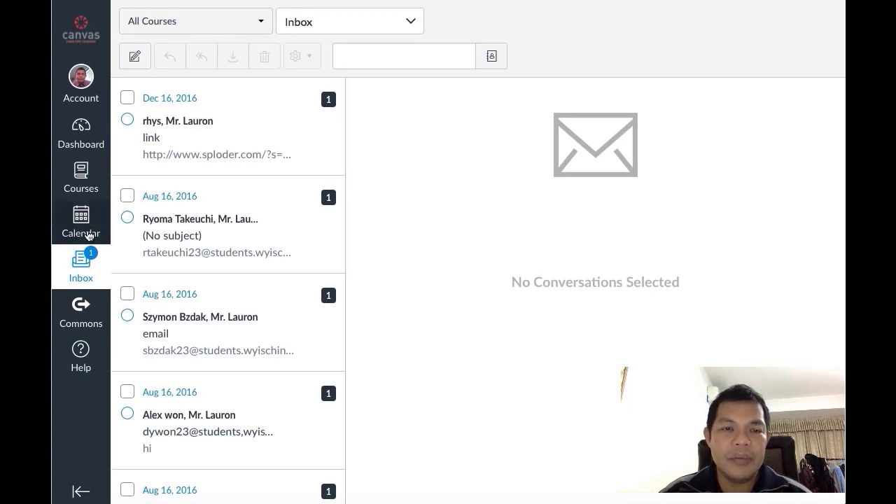
{"action": "left_click", "coordinate": [82, 316]}
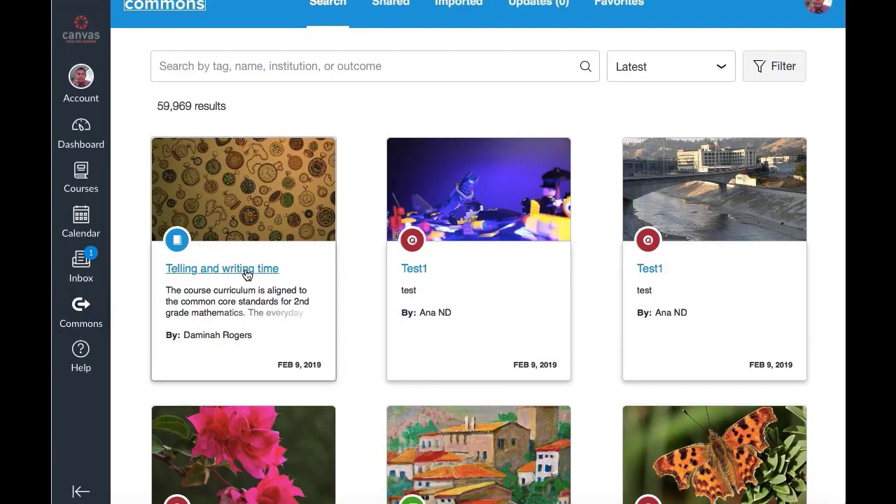
Browse the Commons search results, then bring up the Help options
{"action": "scroll", "coordinate": [246, 276], "scroll_direction": "down", "scroll_amount": 3}
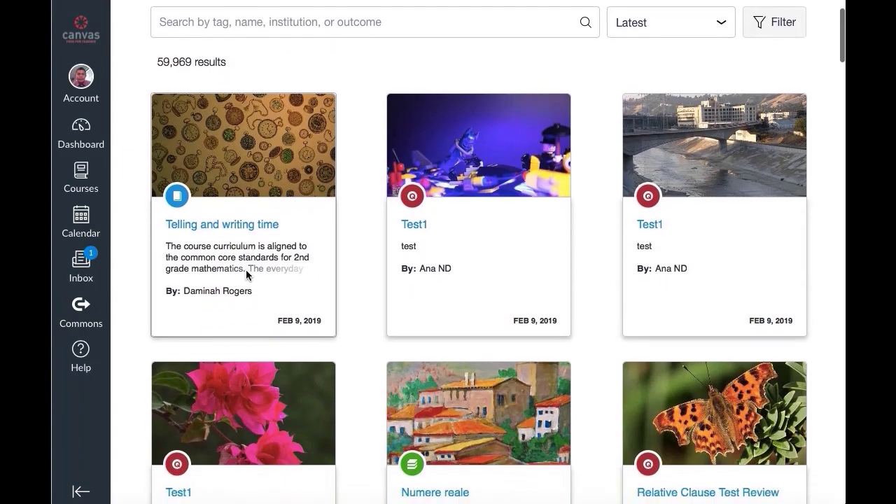
{"action": "scroll", "coordinate": [247, 275], "scroll_direction": "down", "scroll_amount": 7}
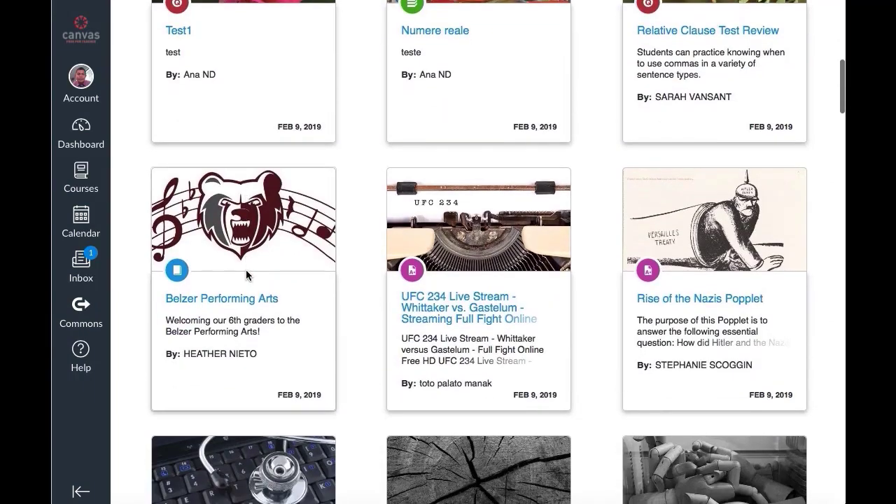
{"action": "scroll", "coordinate": [246, 273], "scroll_direction": "up", "scroll_amount": 6}
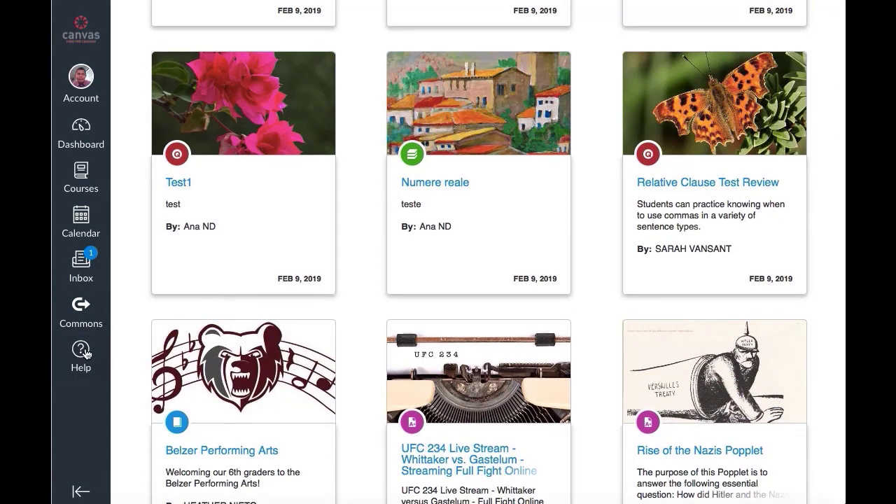
{"action": "left_click", "coordinate": [82, 349]}
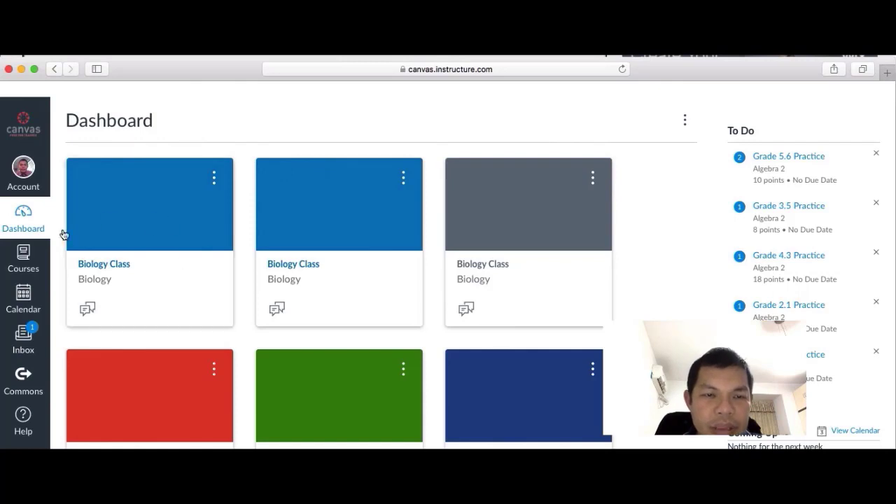
Scroll down the Dashboard and open the Science Class course card
{"action": "scroll", "coordinate": [603, 308], "scroll_direction": "down", "scroll_amount": 3}
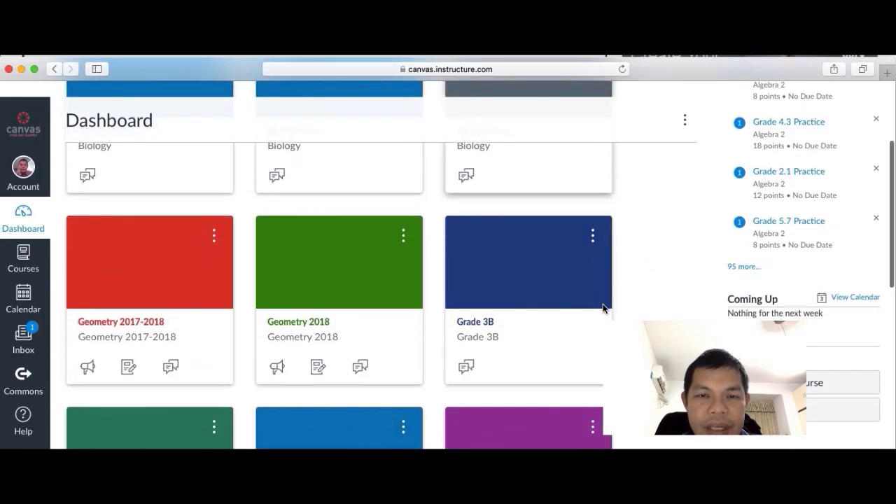
{"action": "scroll", "coordinate": [603, 308], "scroll_direction": "down", "scroll_amount": 6}
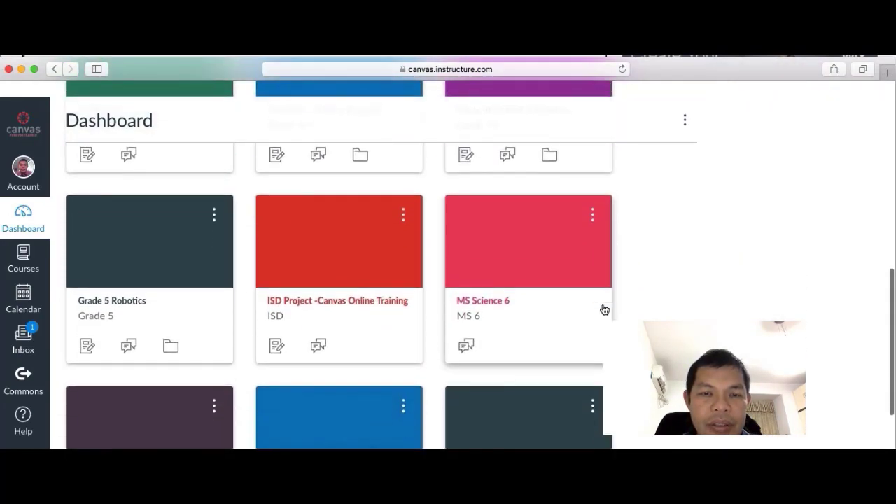
{"action": "scroll", "coordinate": [604, 310], "scroll_direction": "down", "scroll_amount": 6}
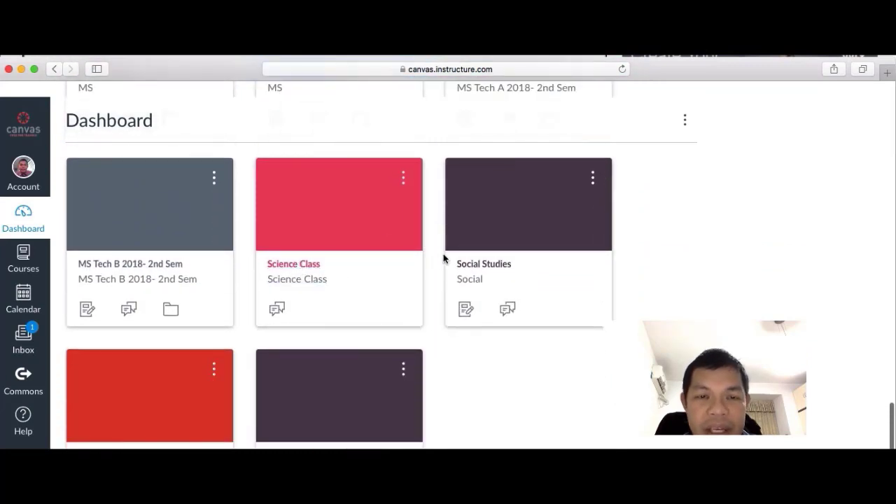
{"action": "left_click", "coordinate": [297, 264]}
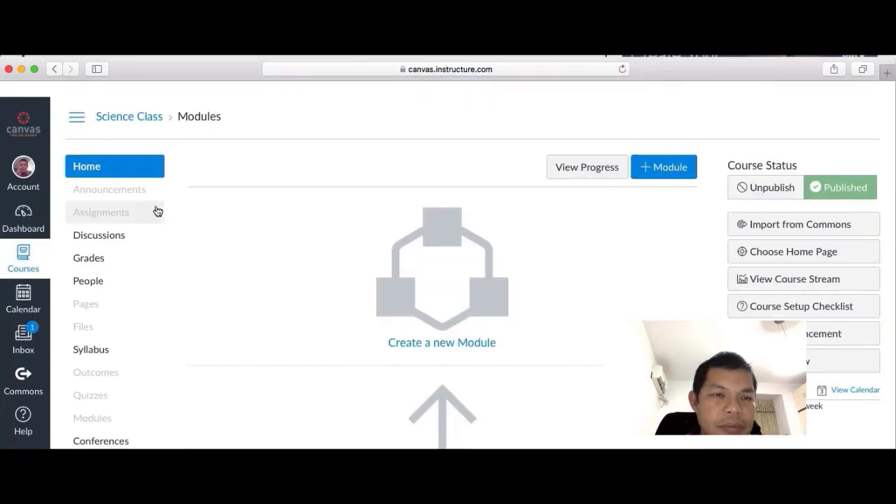
Go to the Science Class Assignments list and start a new assignment
{"action": "left_click", "coordinate": [118, 214]}
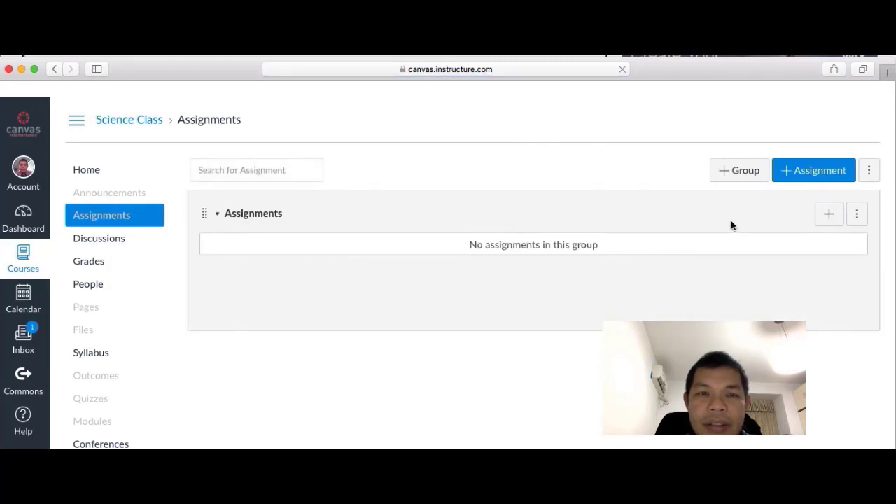
{"action": "left_click", "coordinate": [795, 173]}
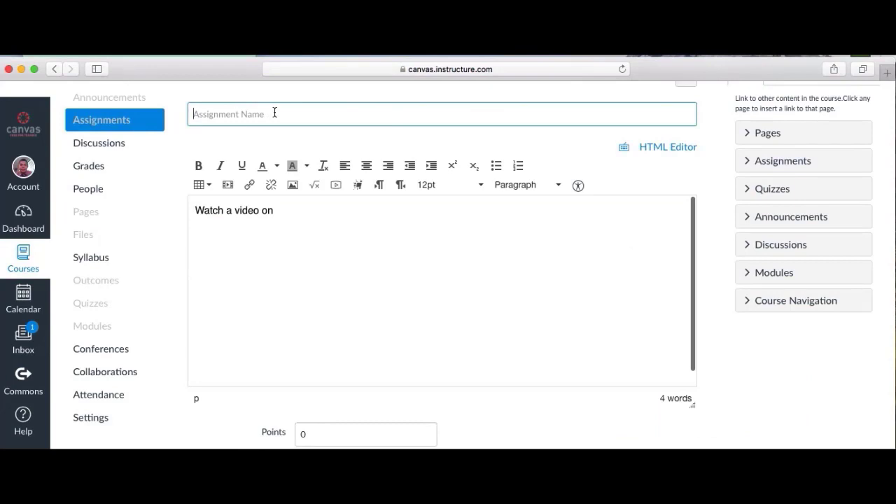
Name the assignment 'Simple Machines' with description 'Watch a video on simple machines using this link'
{"action": "type", "text": "Simple Machines"}
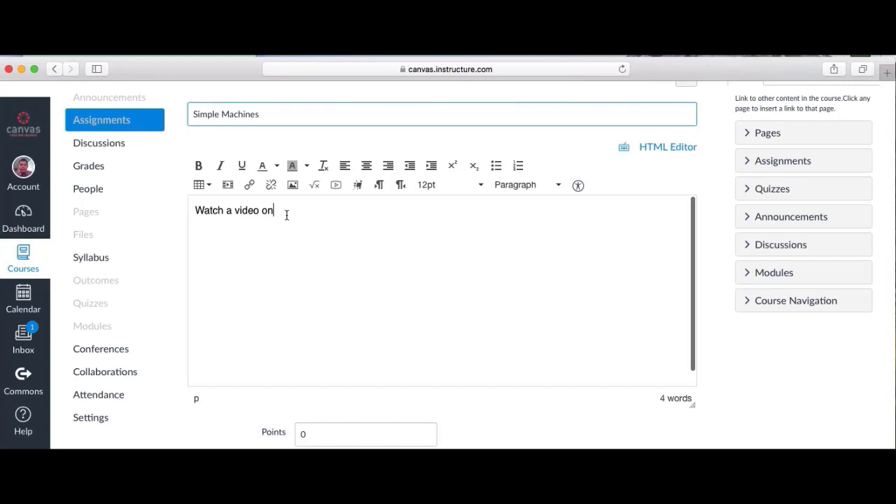
{"action": "left_click_drag", "start_coordinate": [286, 215], "coordinate": [186, 208]}
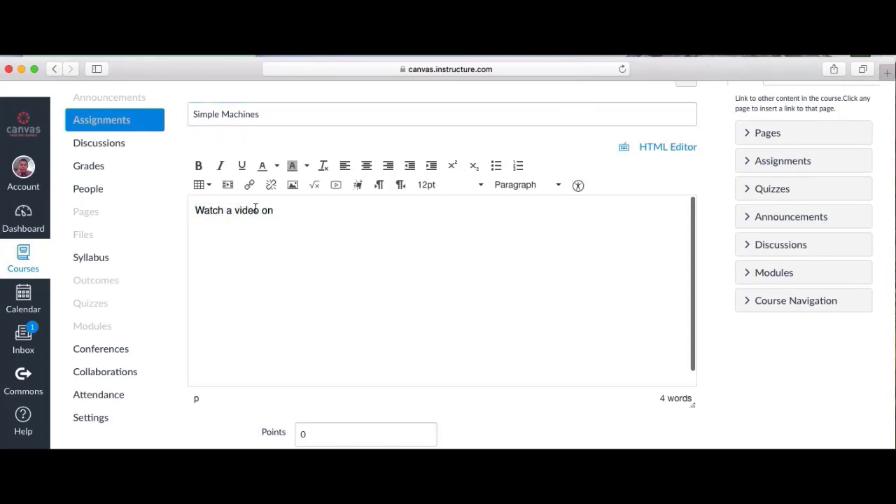
{"action": "type", "text": "simple machines"}
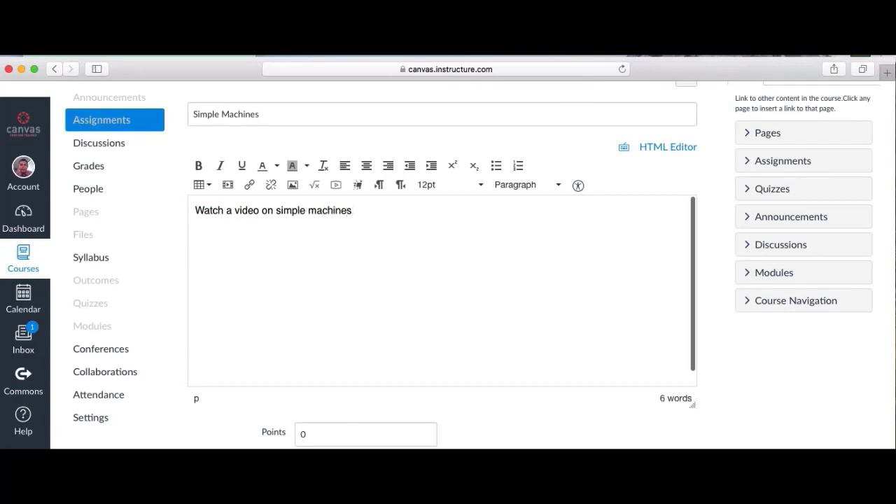
{"action": "type", "text": " using this link"}
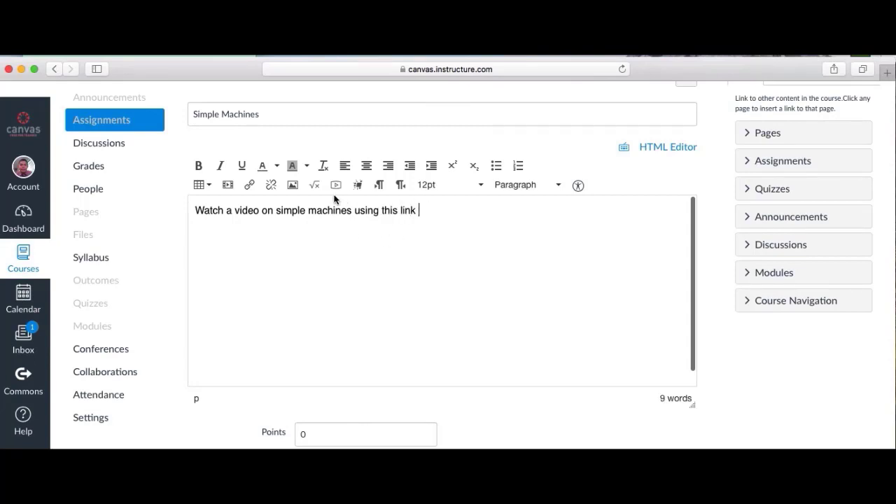
{"action": "left_click", "coordinate": [250, 187]}
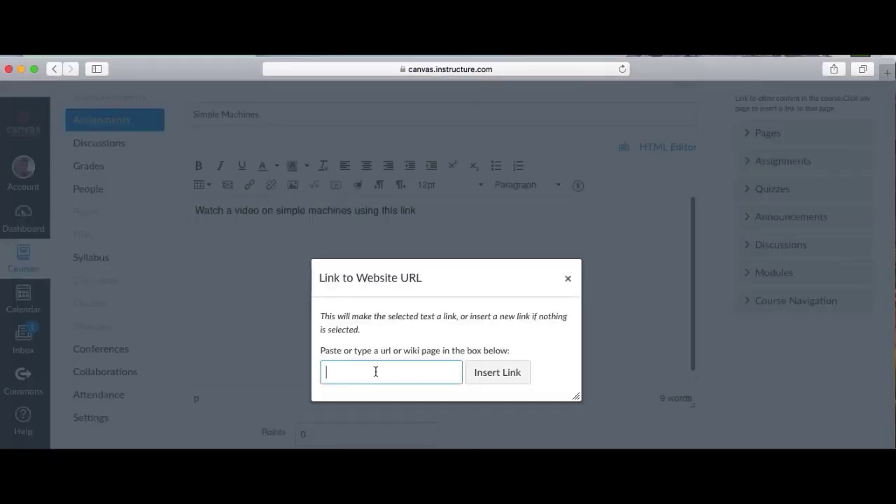
Insert the YouTube video link, then add 'After watching the video, answer the following questions.'
{"action": "type", "text": "https://www.youtube.com/watch?v=fvDnq01DCY&t=13s"}
{"action": "left_click", "coordinate": [494, 375]}
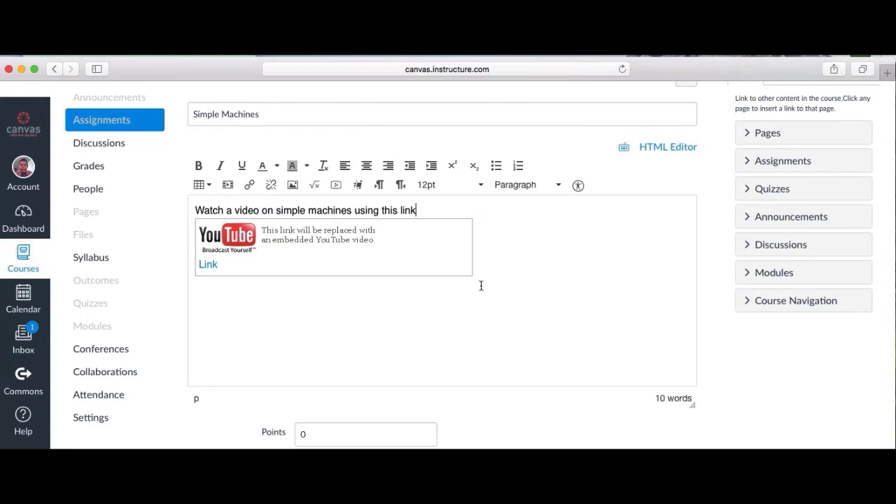
{"action": "left_click", "coordinate": [497, 301]}
{"action": "key", "text": "Return"}
{"action": "type", "text": "After watching the"}
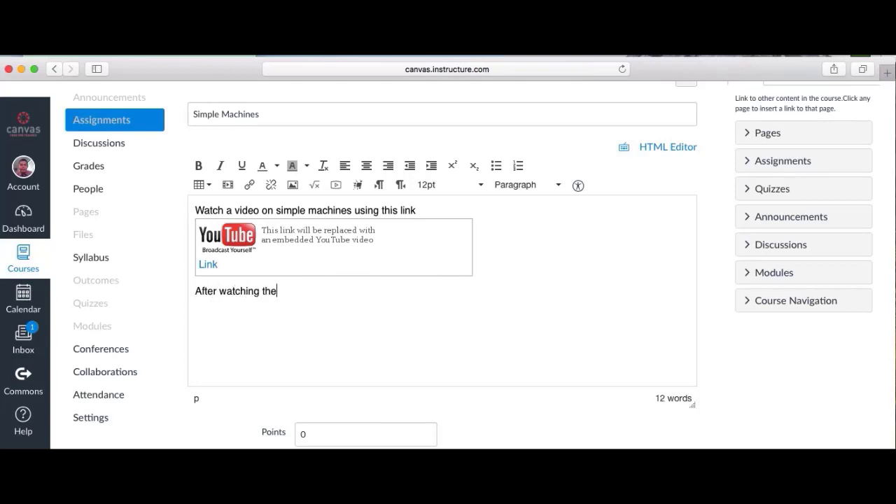
{"action": "type", "text": " video, answer the fo"}
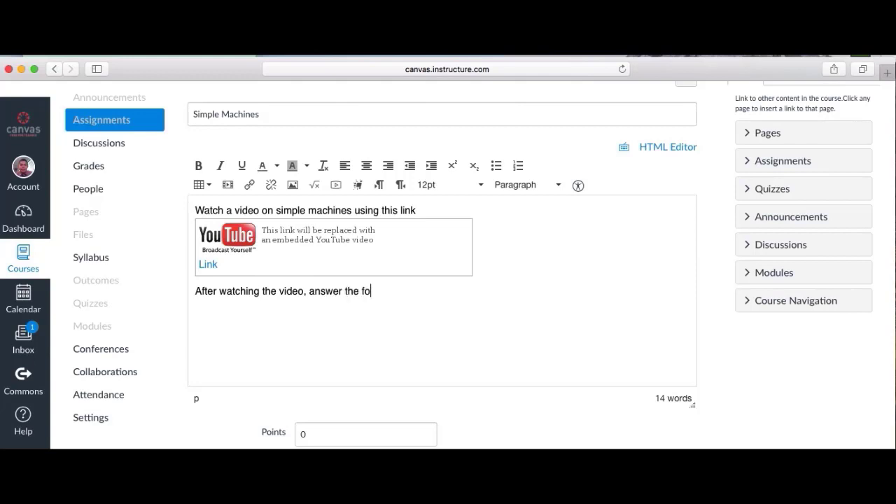
{"action": "type", "text": "llowing questions."}
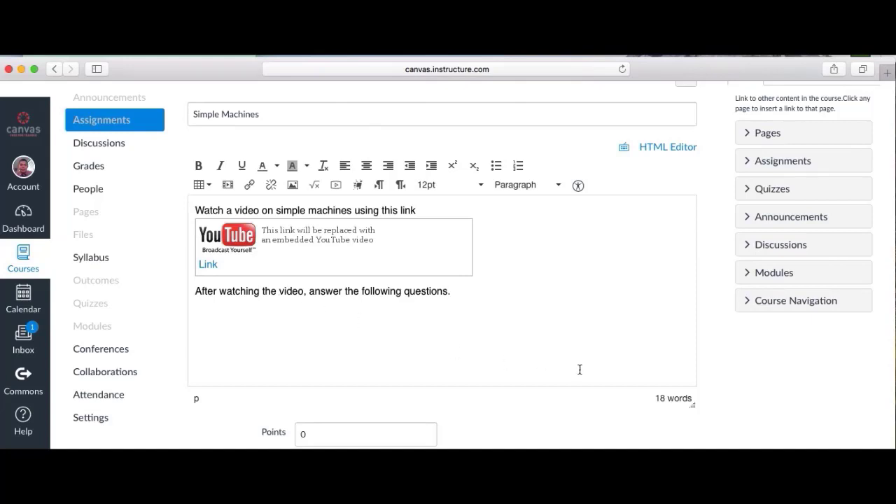
{"action": "scroll", "coordinate": [566, 320], "scroll_direction": "down", "scroll_amount": 1}
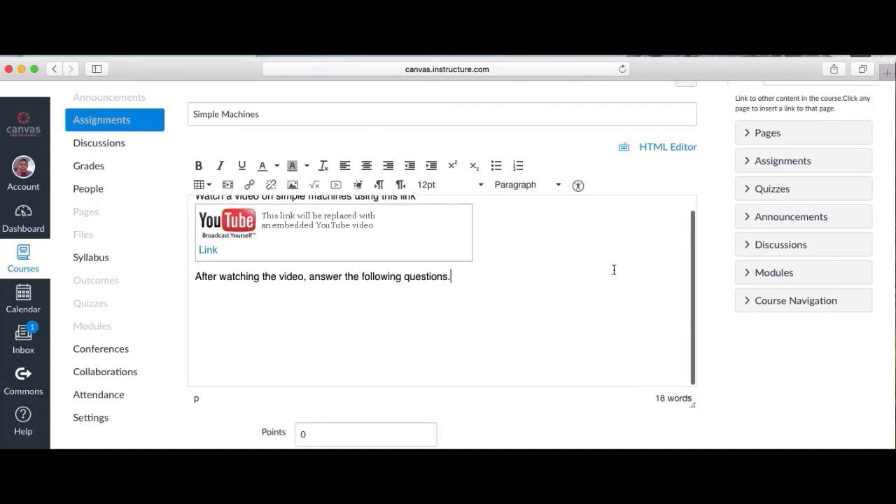
Set the assignment's points to 15
{"action": "scroll", "coordinate": [718, 338], "scroll_direction": "down", "scroll_amount": 5}
{"action": "left_click", "coordinate": [404, 275]}
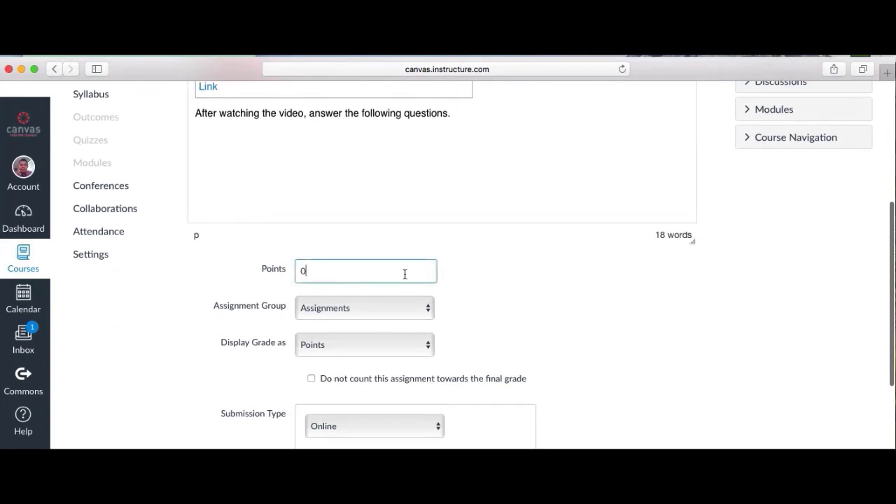
{"action": "key", "text": "BackSpace"}
{"action": "type", "text": "15"}
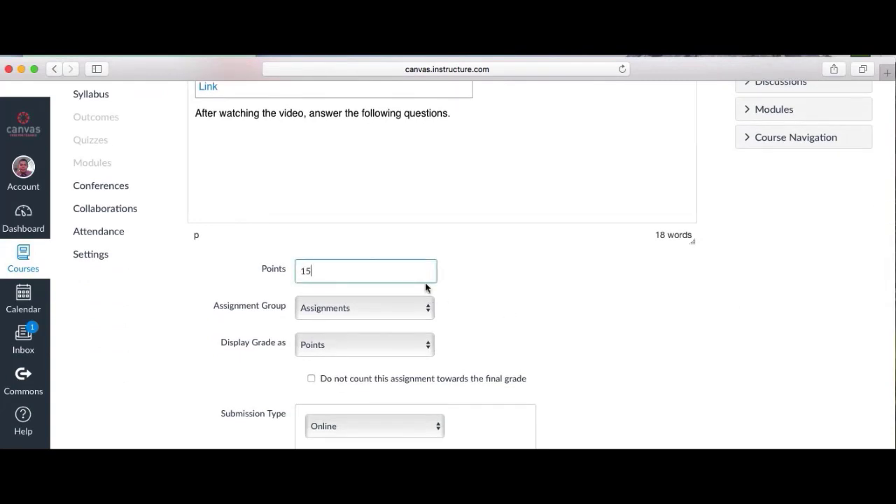
{"action": "left_click", "coordinate": [500, 331]}
Allow Text Entry, Website URL and File Uploads online submissions
{"action": "scroll", "coordinate": [500, 330], "scroll_direction": "down", "scroll_amount": 1}
{"action": "scroll", "coordinate": [499, 330], "scroll_direction": "down", "scroll_amount": 5}
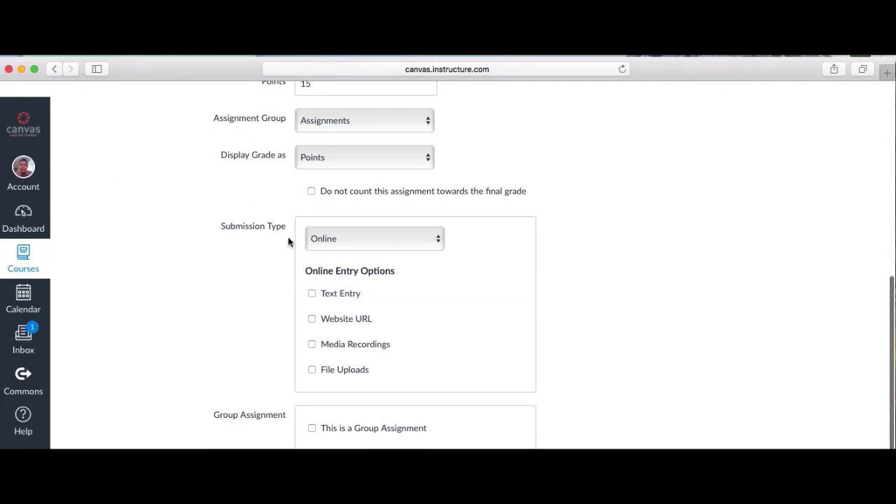
{"action": "left_click", "coordinate": [312, 295]}
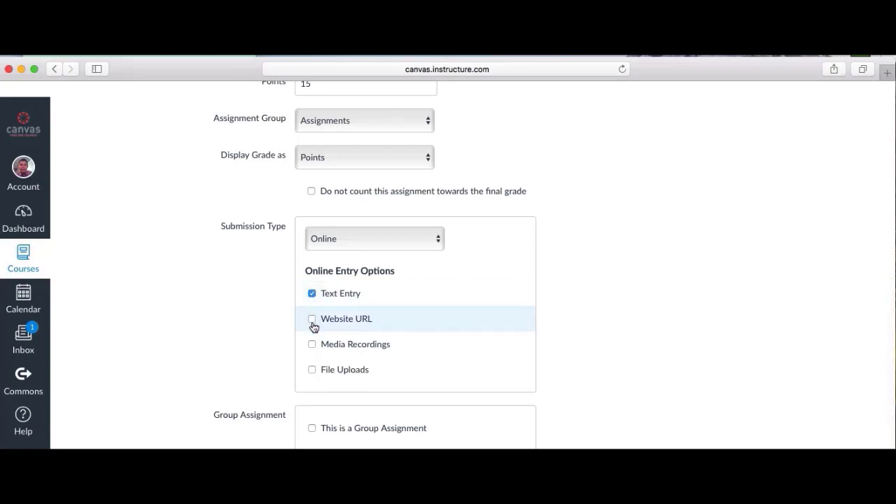
{"action": "left_click", "coordinate": [312, 321]}
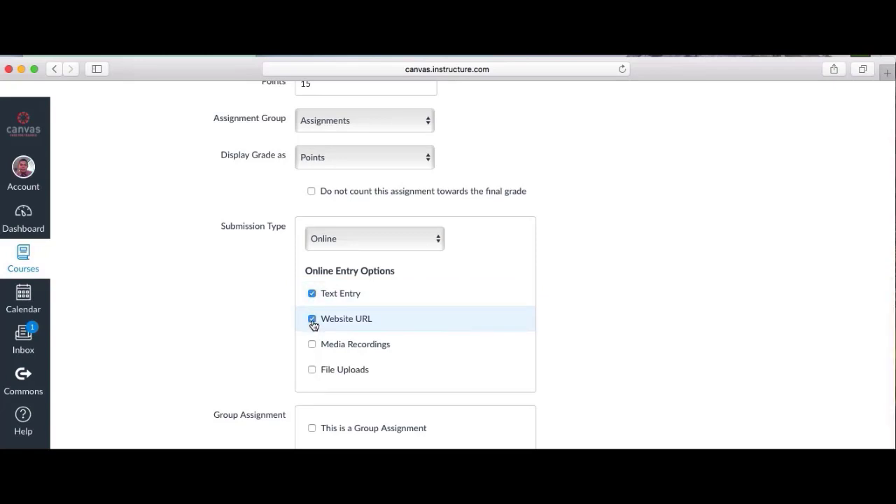
{"action": "left_click", "coordinate": [312, 371]}
Save and publish the Simple Machines assignment
{"action": "scroll", "coordinate": [446, 369], "scroll_direction": "down", "scroll_amount": 5}
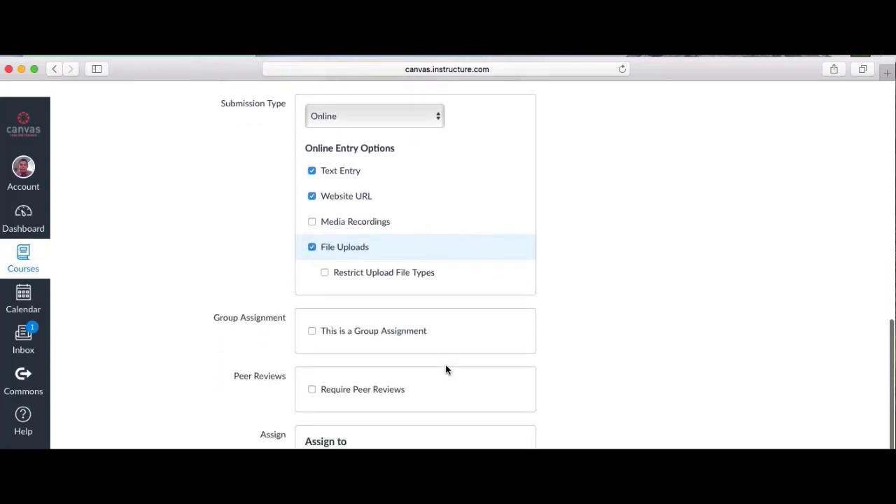
{"action": "scroll", "coordinate": [446, 369], "scroll_direction": "down", "scroll_amount": 4}
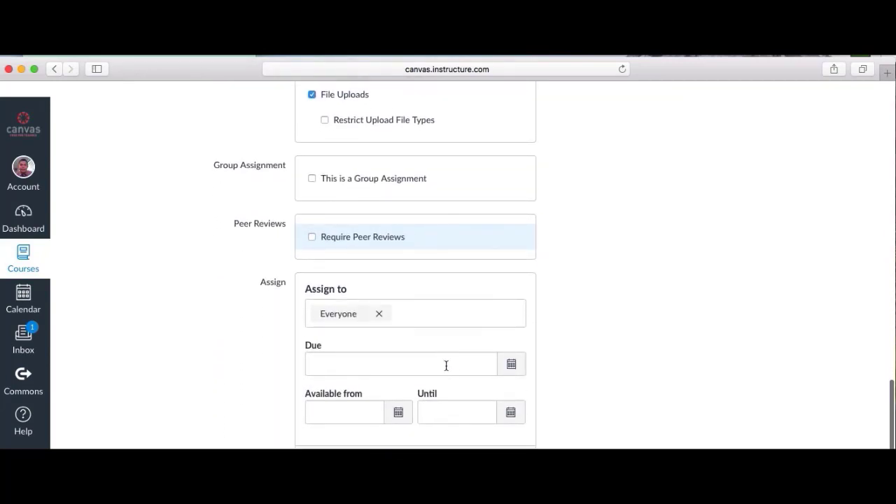
{"action": "scroll", "coordinate": [364, 281], "scroll_direction": "down", "scroll_amount": 1}
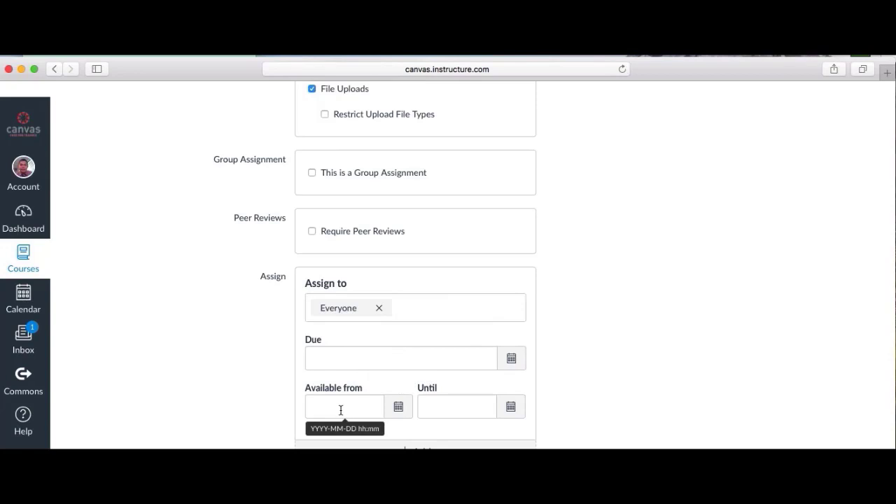
{"action": "scroll", "coordinate": [593, 397], "scroll_direction": "down", "scroll_amount": 1}
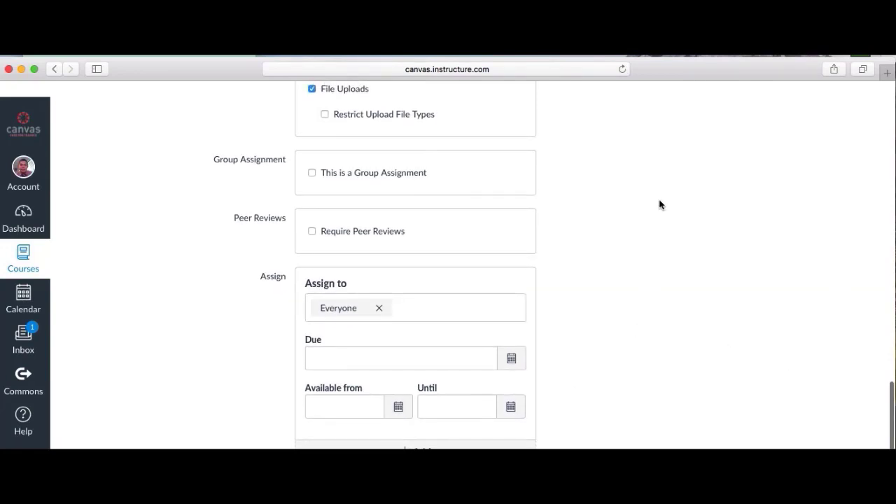
{"action": "scroll", "coordinate": [583, 231], "scroll_direction": "down", "scroll_amount": 1}
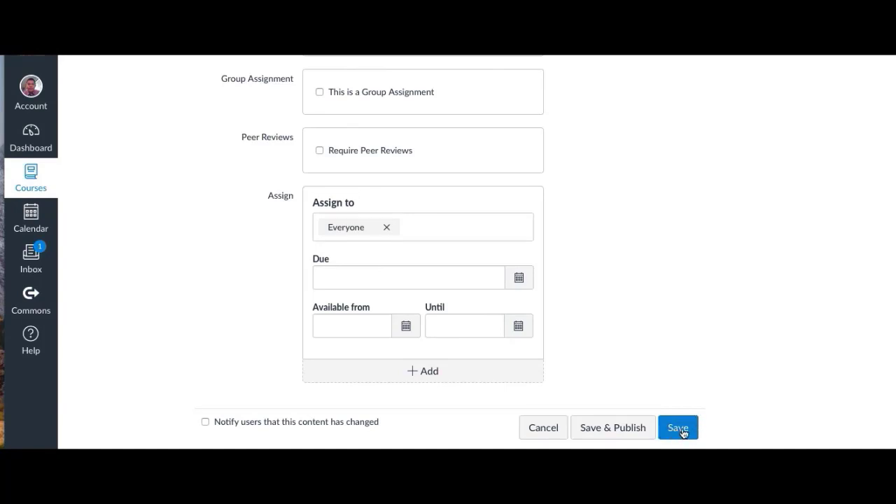
{"action": "left_click", "coordinate": [618, 434]}
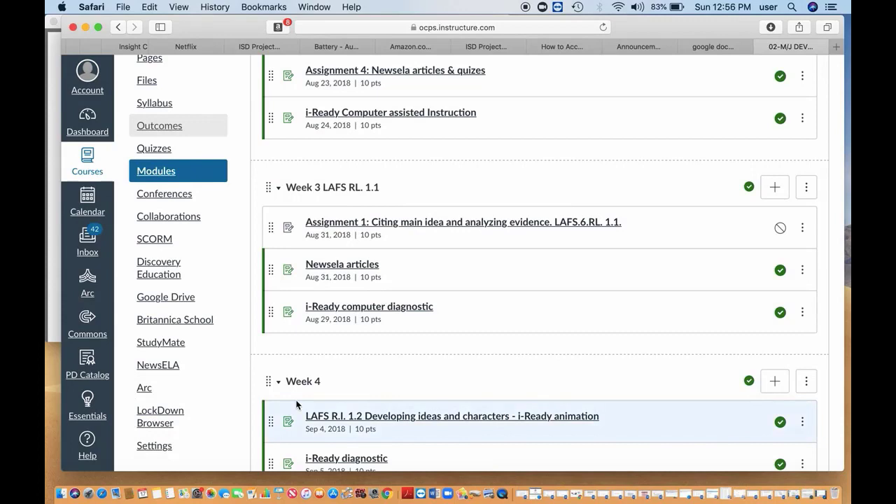
Open the course Settings to view its Course Details
{"action": "left_click", "coordinate": [158, 448]}
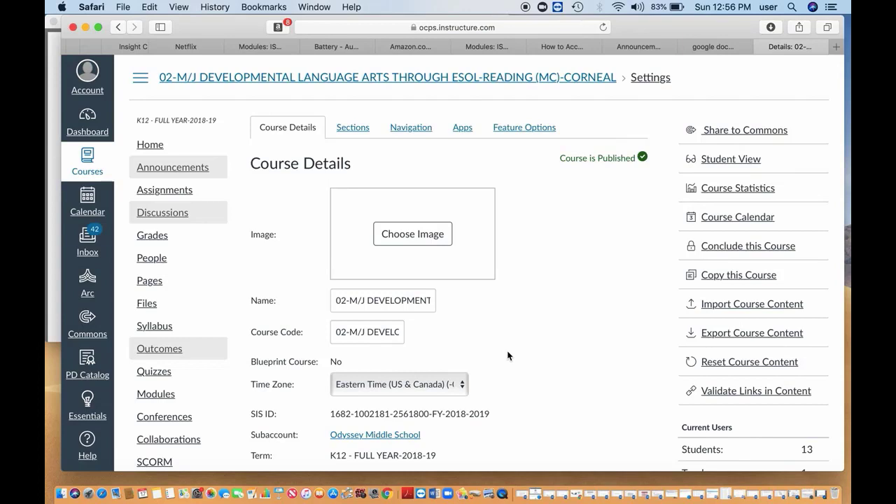
Set up a Canvas course copy from 01-M/J INTENSIVE READING with specific content, and start the import
{"action": "left_click", "coordinate": [743, 305]}
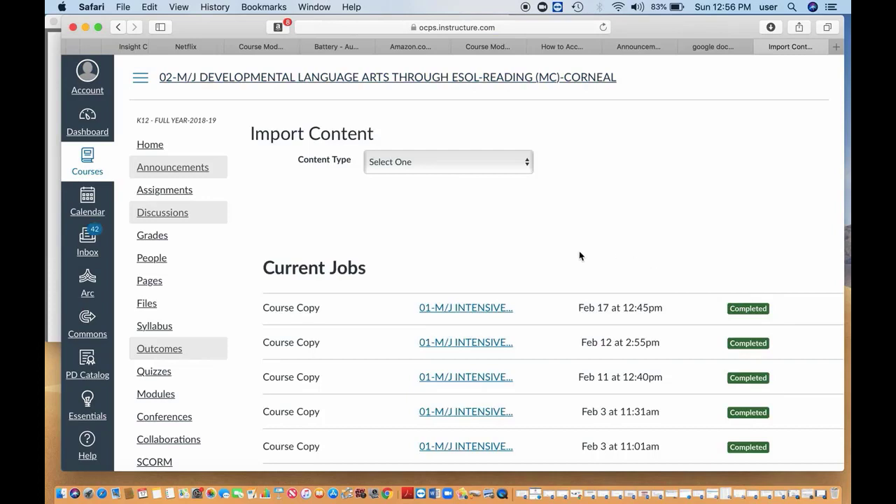
{"action": "left_click", "coordinate": [529, 169]}
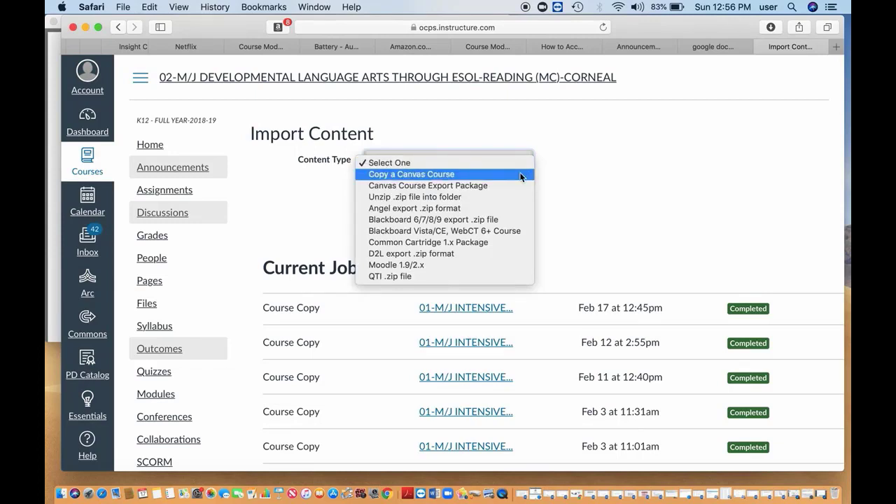
{"action": "left_click", "coordinate": [520, 174]}
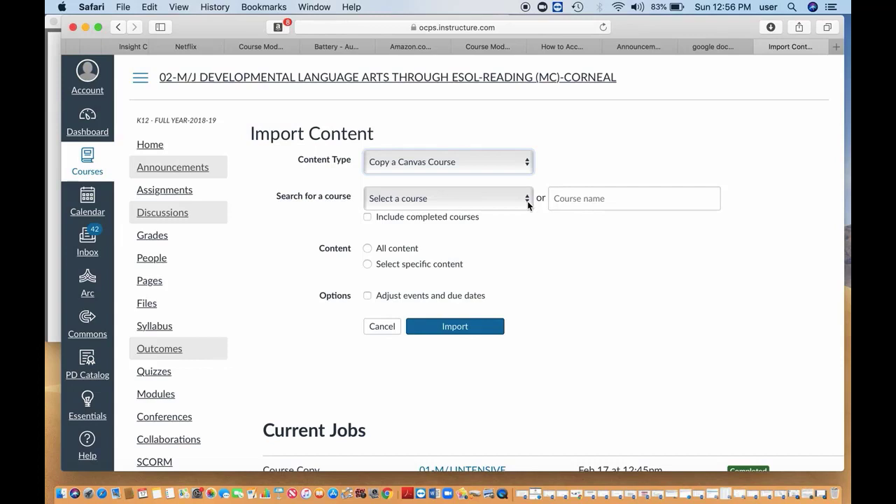
{"action": "left_click", "coordinate": [527, 201]}
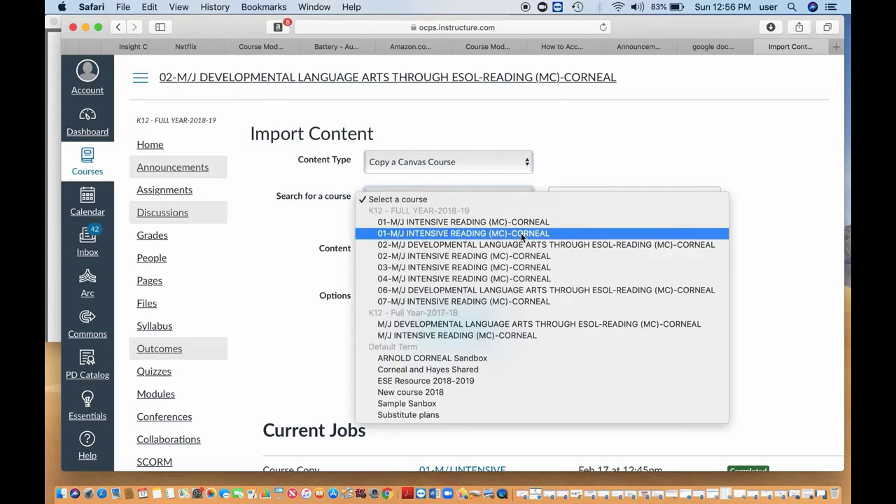
{"action": "left_click", "coordinate": [522, 233]}
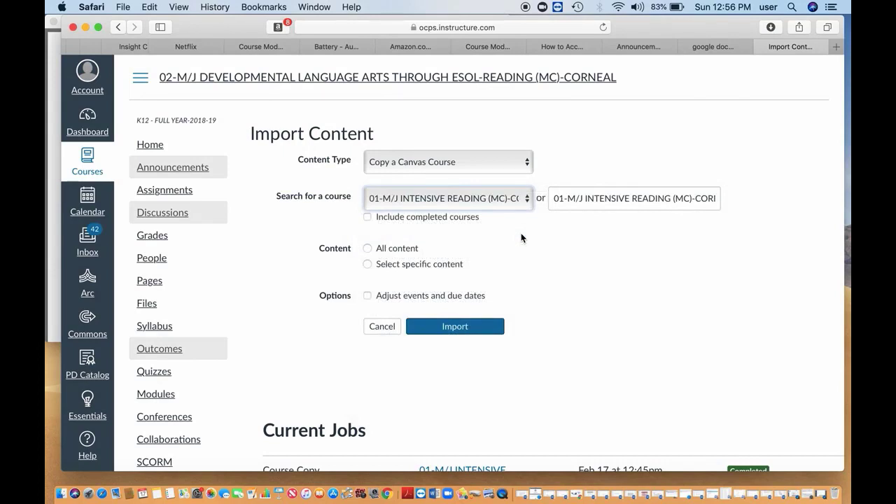
{"action": "left_click", "coordinate": [368, 265]}
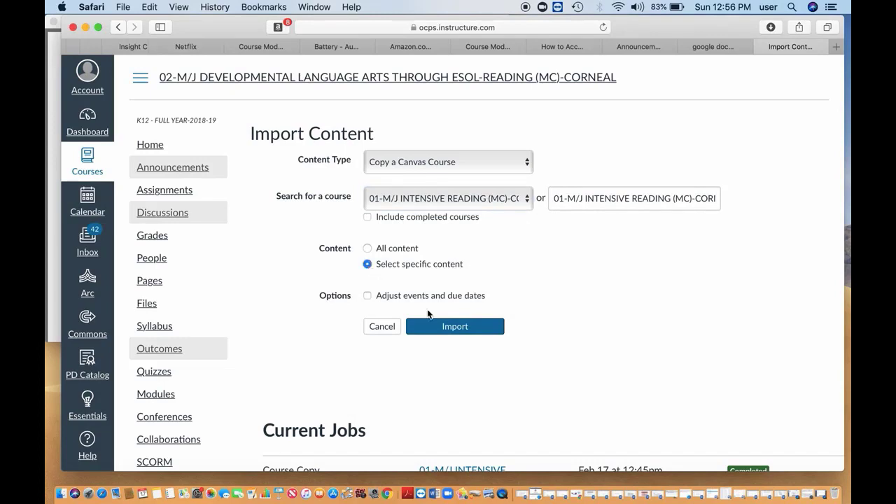
{"action": "left_click", "coordinate": [445, 327]}
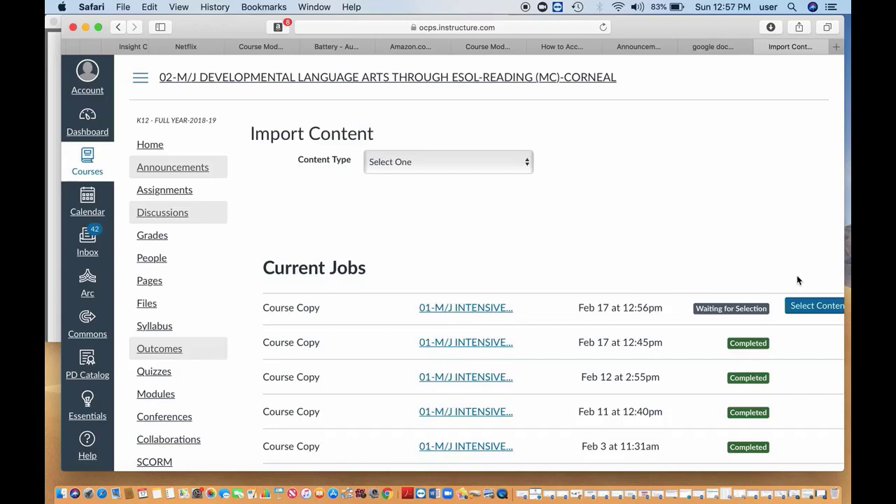
Pick only 'Class assignment' from the source course's Assignments and start the copy job
{"action": "left_click", "coordinate": [816, 306]}
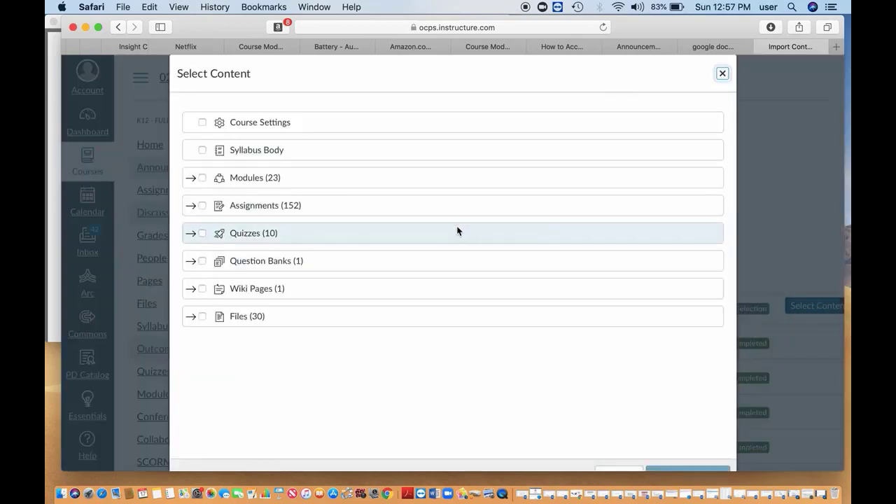
{"action": "left_click", "coordinate": [194, 208]}
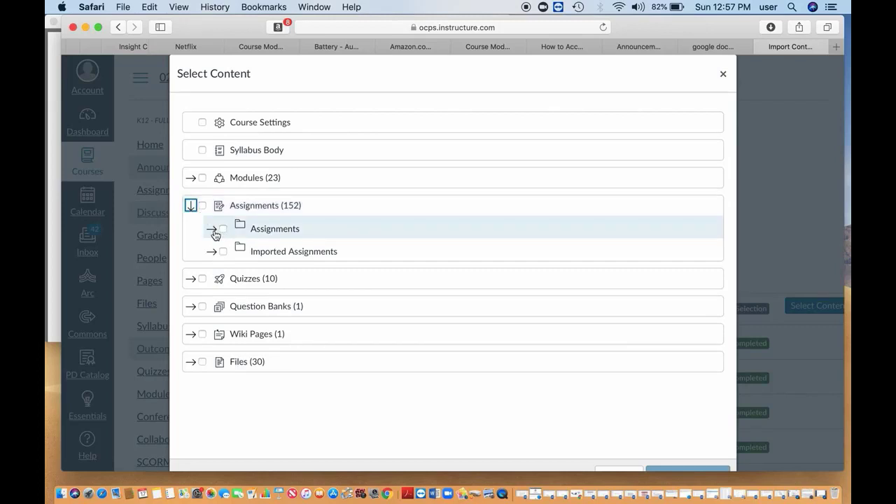
{"action": "left_click", "coordinate": [212, 229]}
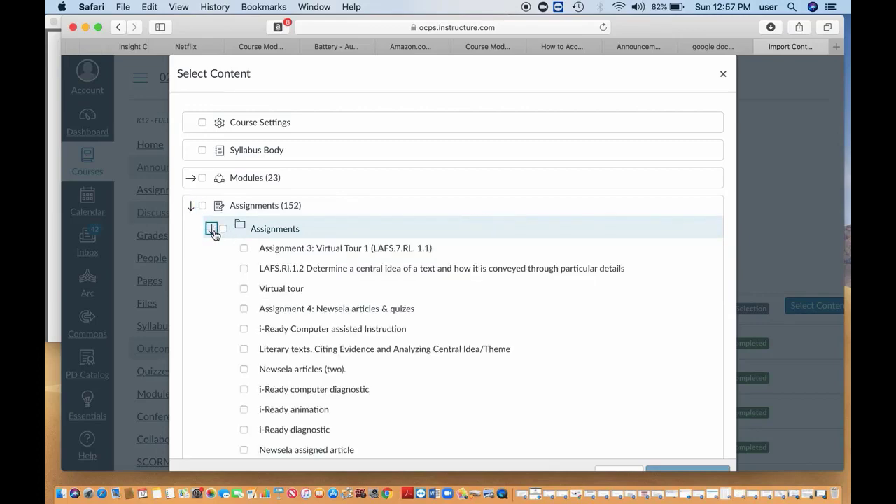
{"action": "scroll", "coordinate": [429, 362], "scroll_direction": "down", "scroll_amount": 10}
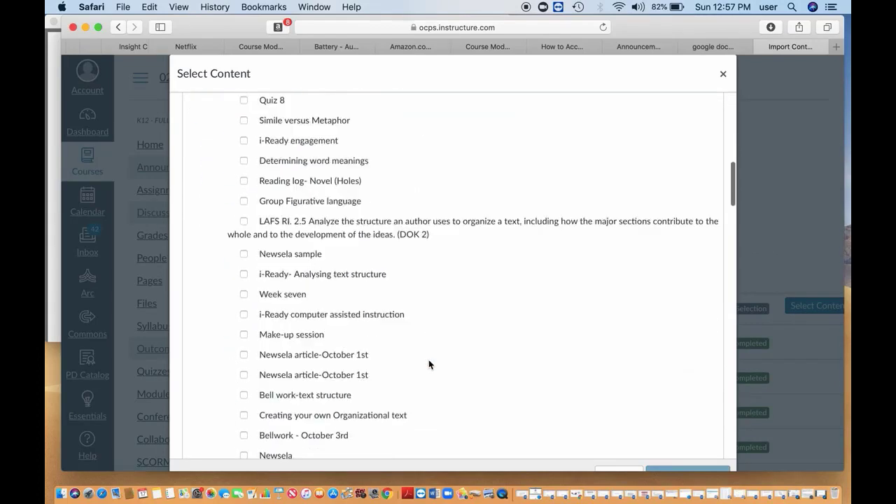
{"action": "scroll", "coordinate": [429, 363], "scroll_direction": "down", "scroll_amount": 20}
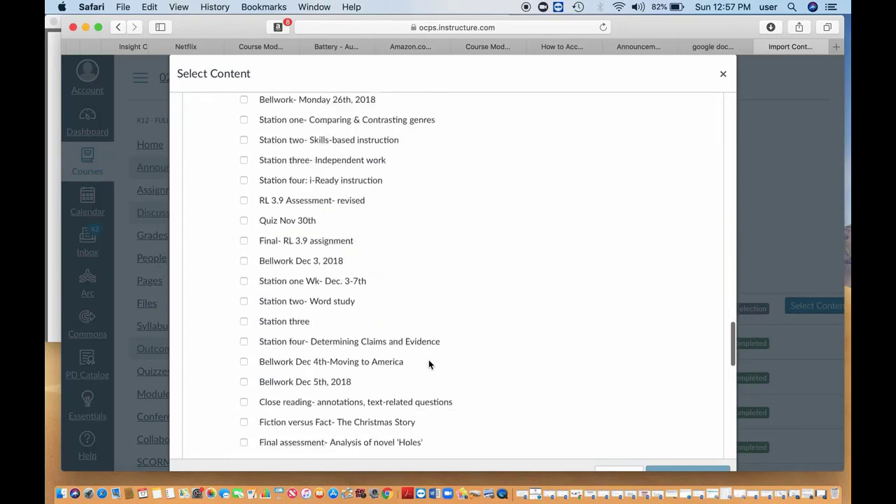
{"action": "scroll", "coordinate": [429, 363], "scroll_direction": "down", "scroll_amount": 20}
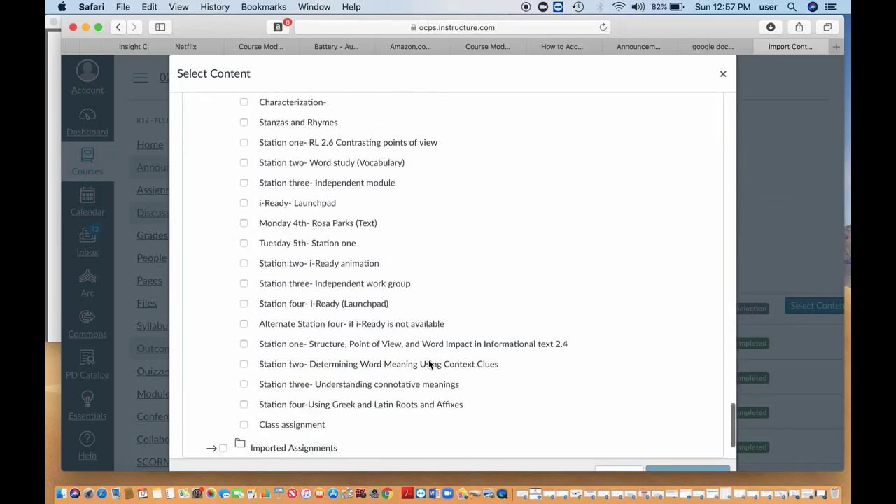
{"action": "scroll", "coordinate": [428, 363], "scroll_direction": "down", "scroll_amount": 5}
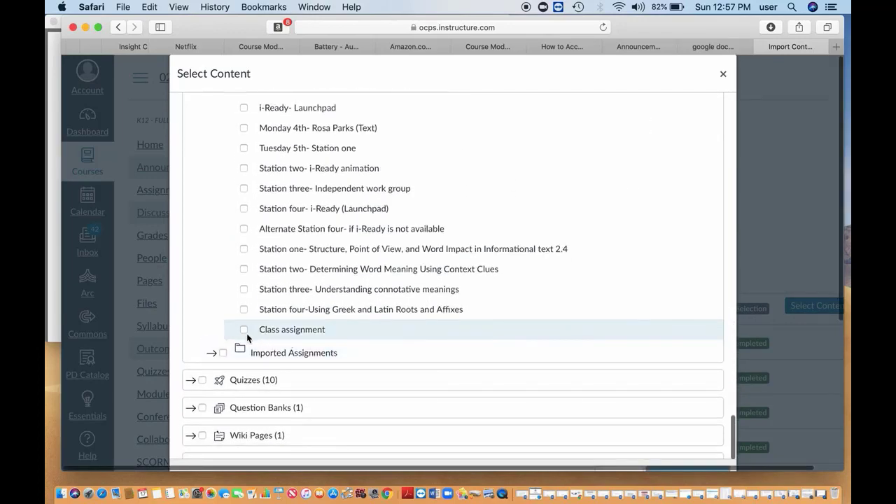
{"action": "left_click", "coordinate": [244, 330]}
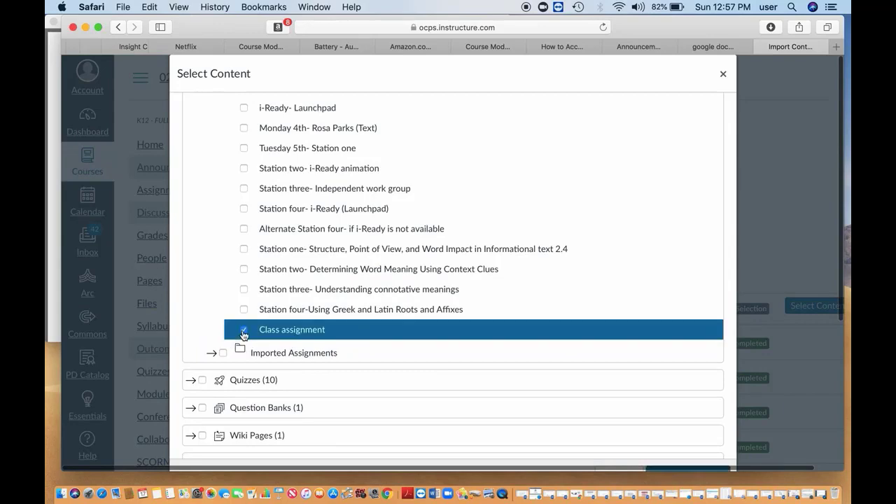
{"action": "scroll", "coordinate": [486, 333], "scroll_direction": "down", "scroll_amount": 6}
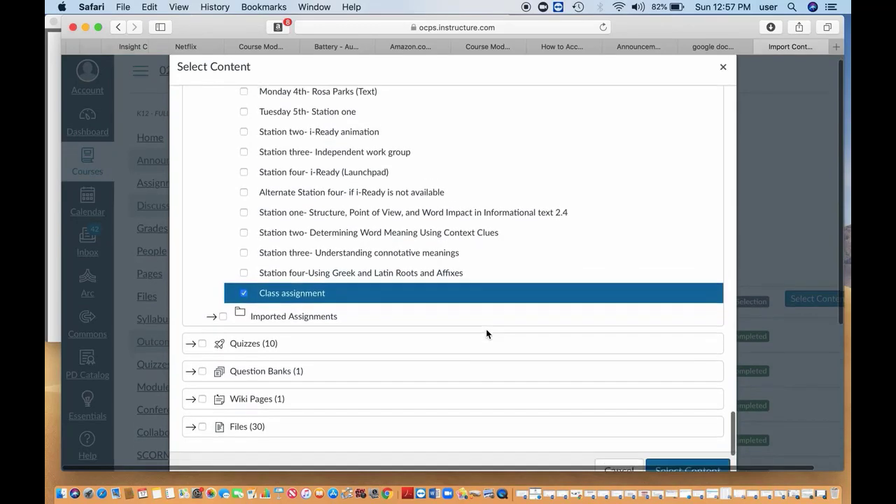
{"action": "left_click", "coordinate": [679, 337]}
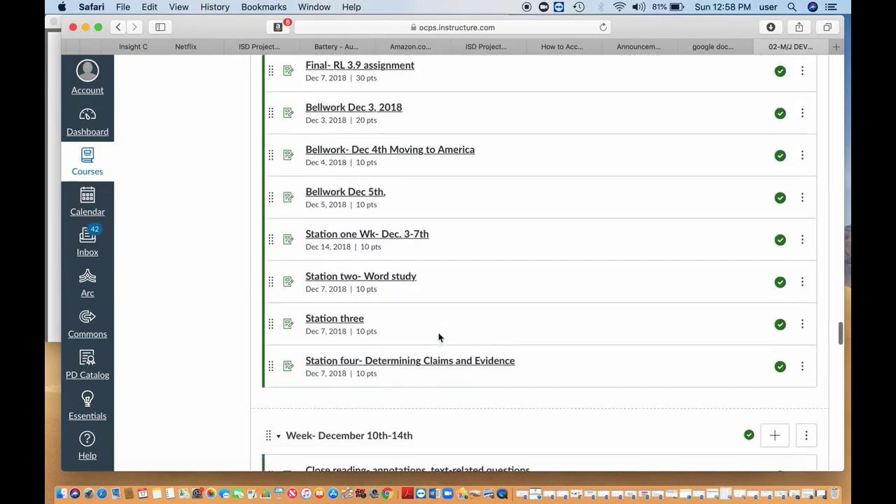
Scroll the Modules page to find the copied Class assignment at the end of the Feb 11–15th week
{"action": "scroll", "coordinate": [438, 335], "scroll_direction": "down", "scroll_amount": 15}
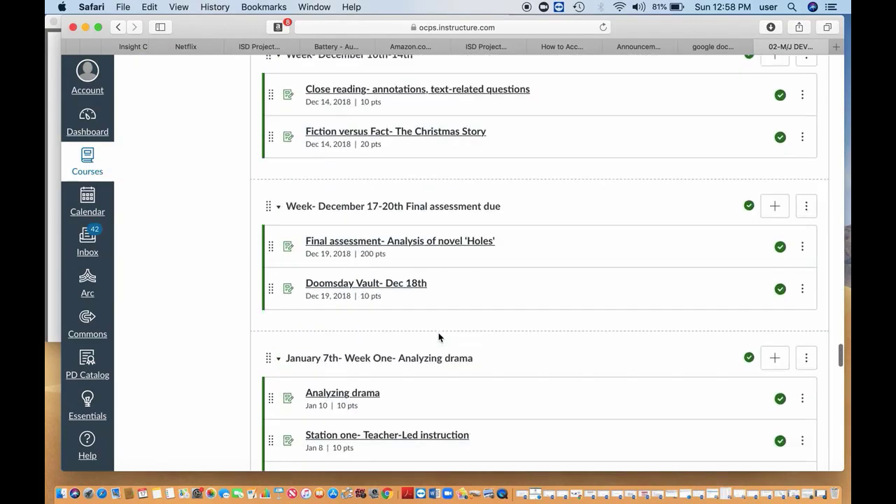
{"action": "scroll", "coordinate": [438, 332], "scroll_direction": "down", "scroll_amount": 15}
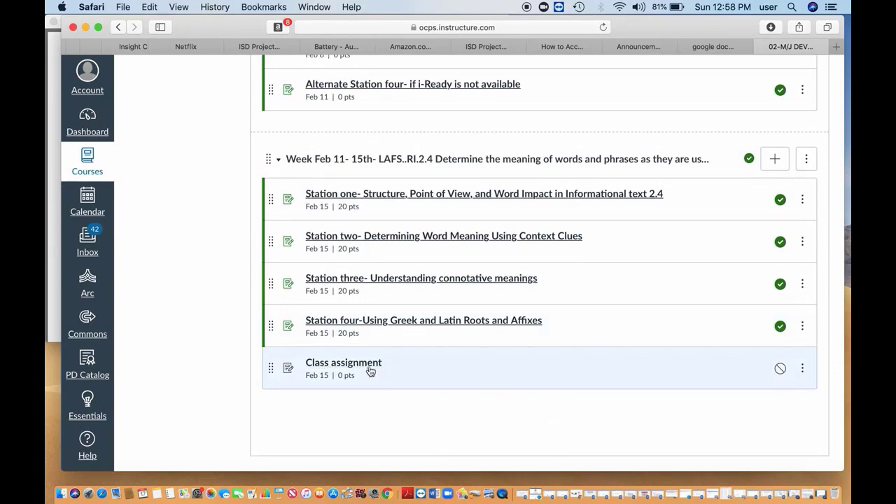
{"action": "scroll", "coordinate": [490, 352], "scroll_direction": "up", "scroll_amount": 5}
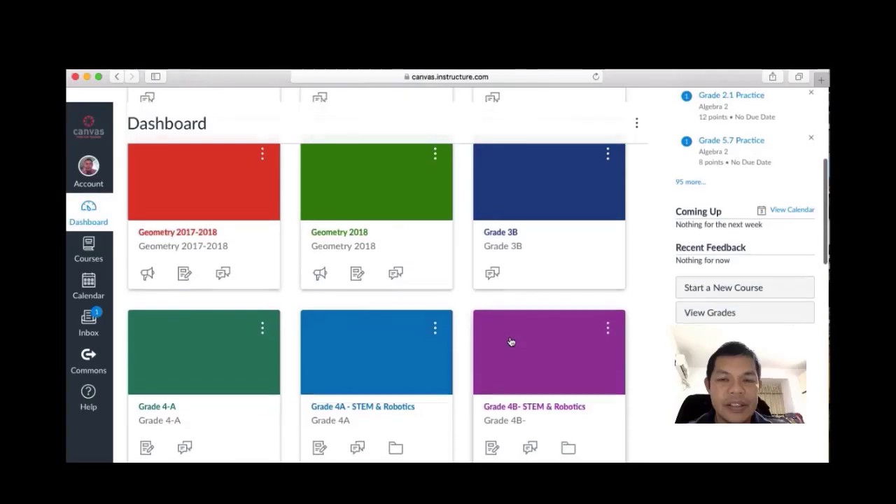
Open the Science Class course's Quizzes and create a new quiz
{"action": "scroll", "coordinate": [510, 340], "scroll_direction": "down", "scroll_amount": 10}
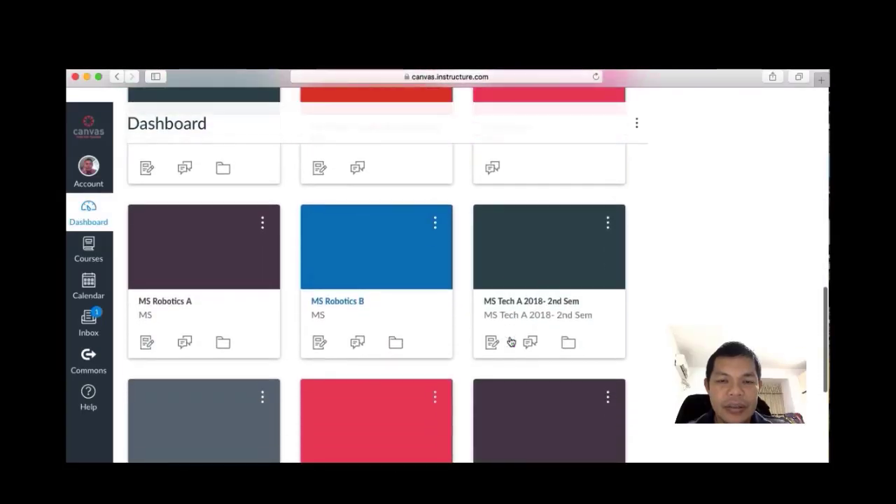
{"action": "scroll", "coordinate": [510, 341], "scroll_direction": "down", "scroll_amount": 5}
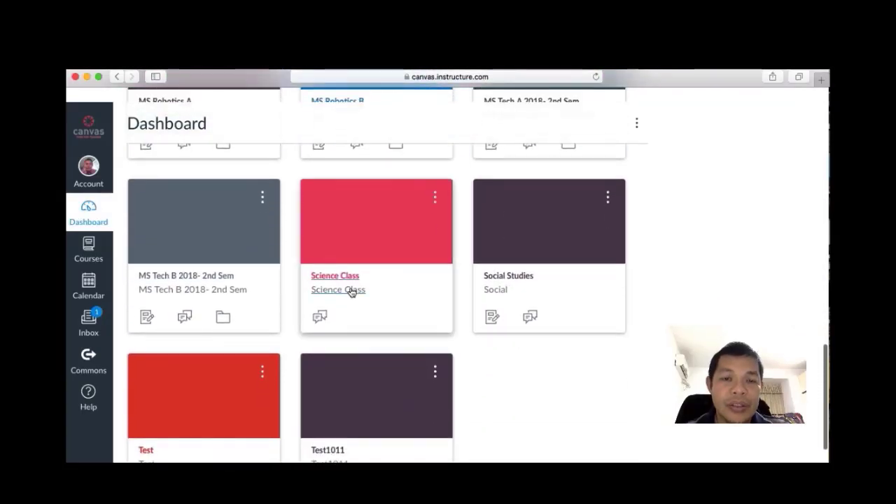
{"action": "left_click", "coordinate": [332, 281]}
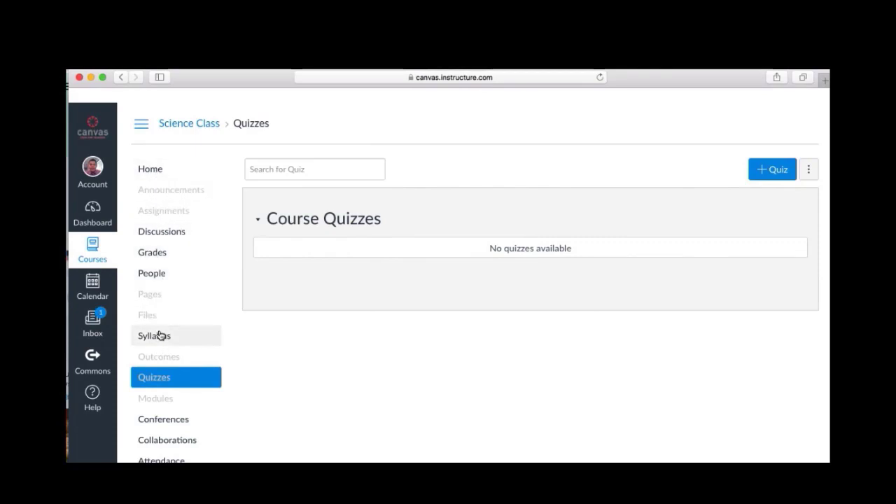
{"action": "left_click", "coordinate": [167, 384]}
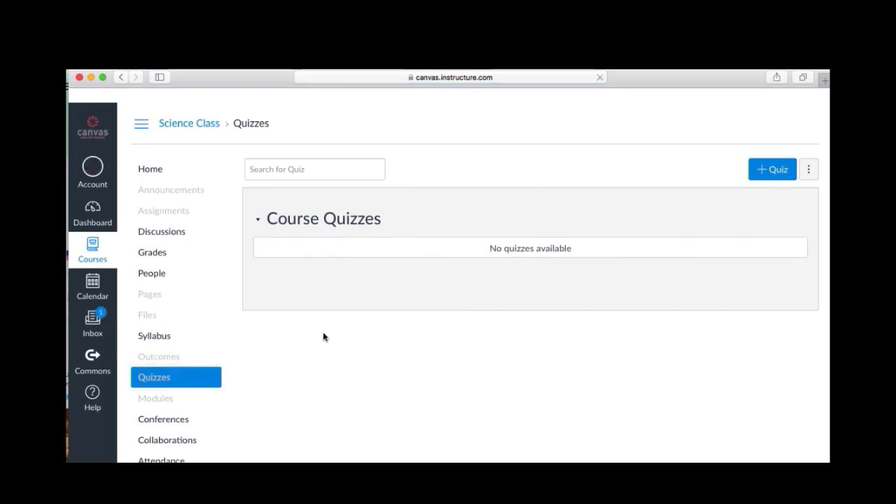
{"action": "left_click", "coordinate": [770, 172]}
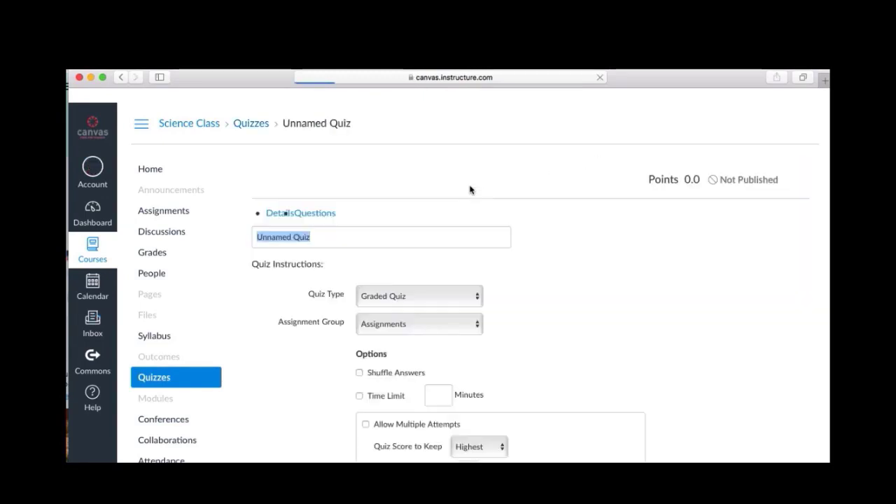
Replace the placeholder quiz title with 'Simple Machines'
{"action": "left_click", "coordinate": [316, 248]}
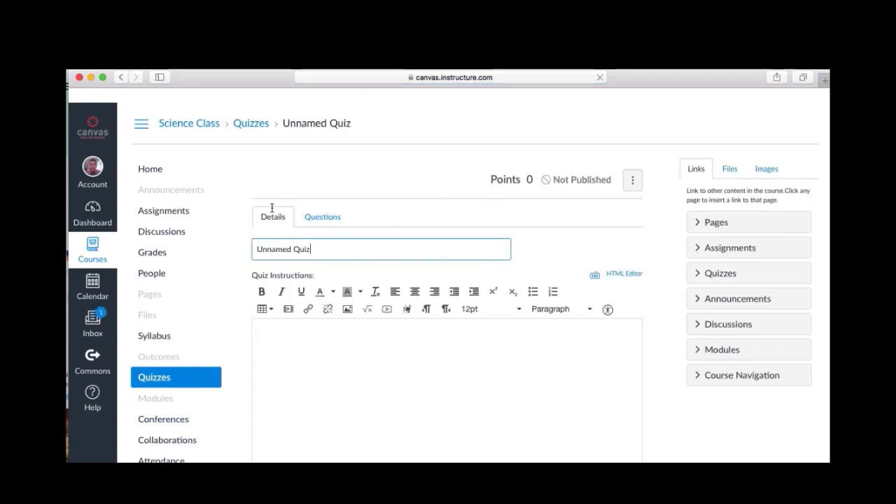
{"action": "triple_click", "coordinate": [316, 248]}
{"action": "type", "text": "Simple Machines"}
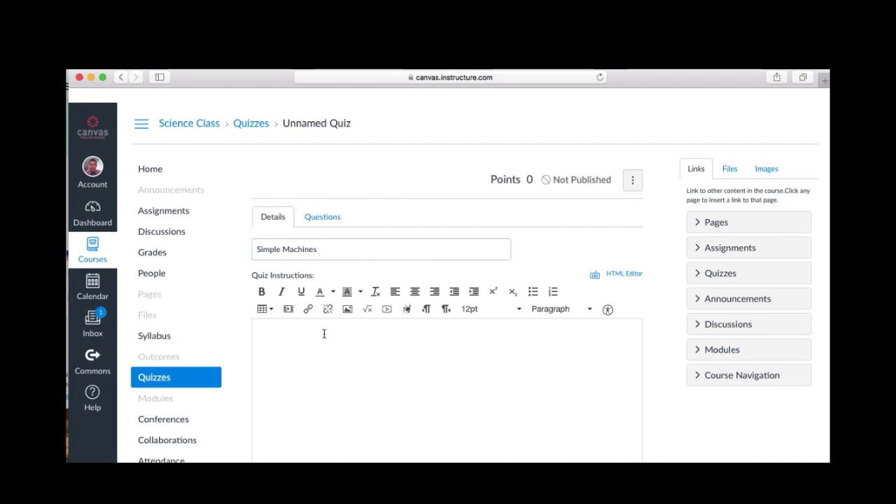
Enter 'Choose the best answer' as the quiz instructions
{"action": "scroll", "coordinate": [662, 293], "scroll_direction": "down", "scroll_amount": 1}
{"action": "scroll", "coordinate": [661, 294], "scroll_direction": "down", "scroll_amount": 2}
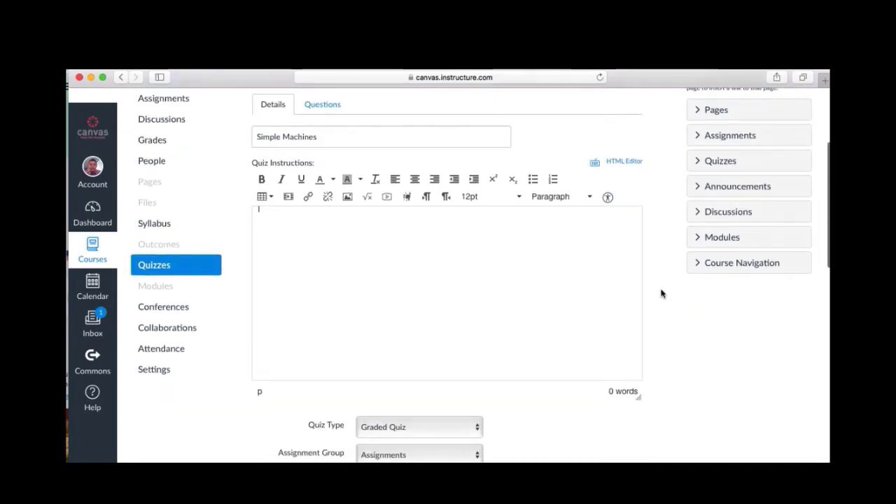
{"action": "left_click", "coordinate": [541, 273]}
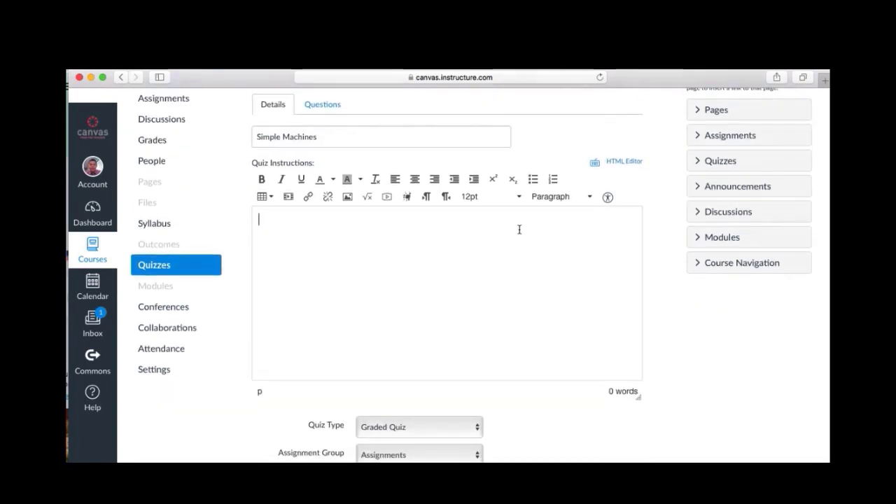
{"action": "type", "text": "Choose the best"}
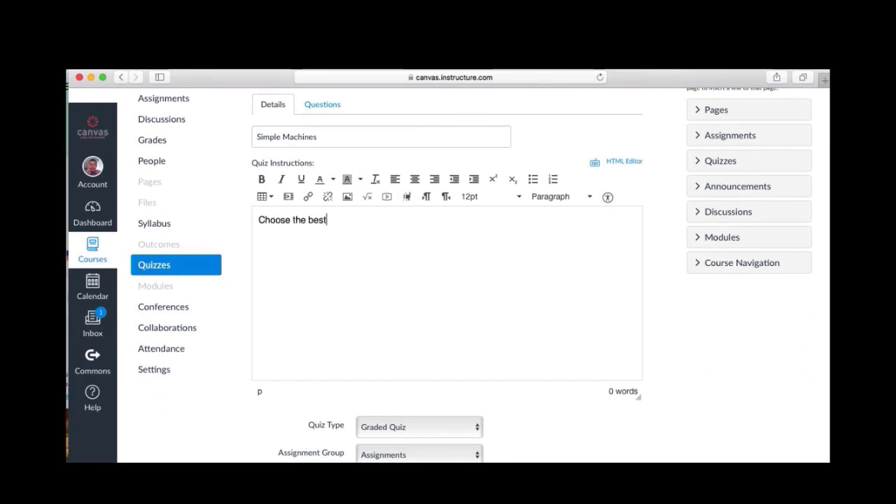
{"action": "type", "text": " answer"}
{"action": "scroll", "coordinate": [560, 254], "scroll_direction": "down", "scroll_amount": 2}
{"action": "scroll", "coordinate": [654, 301], "scroll_direction": "down", "scroll_amount": 2}
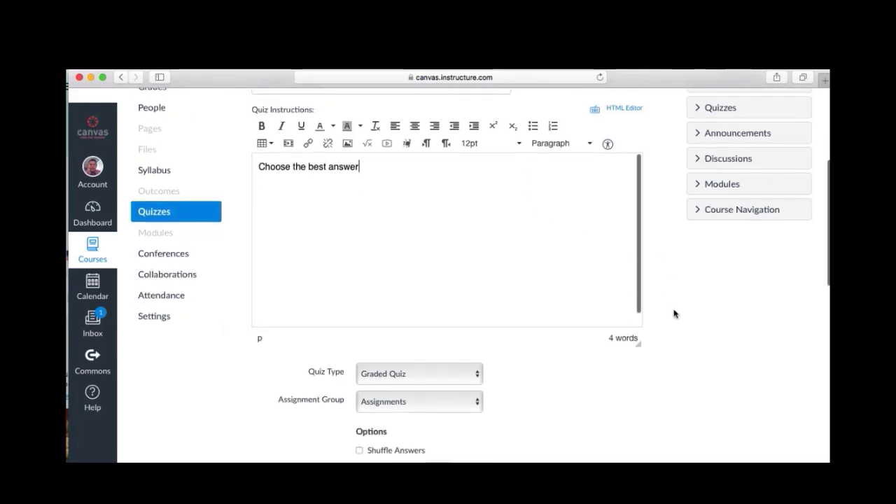
{"action": "scroll", "coordinate": [674, 314], "scroll_direction": "down", "scroll_amount": 5}
{"action": "left_click", "coordinate": [476, 241]}
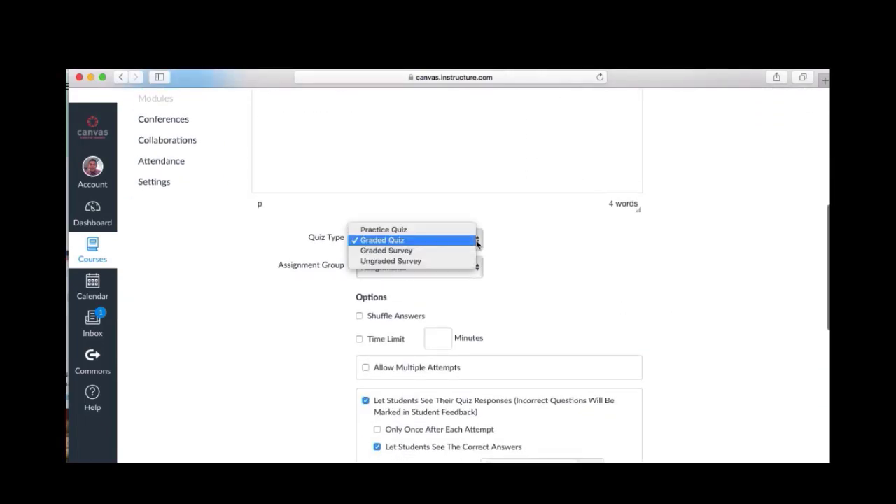
Keep the quiz as a Graded Quiz in the Assignments group
{"action": "left_click", "coordinate": [437, 240]}
{"action": "left_click", "coordinate": [440, 243]}
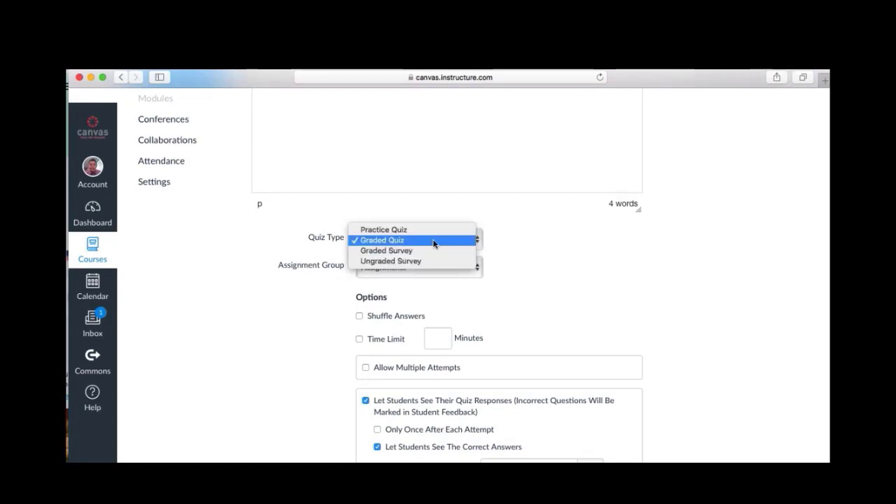
{"action": "left_click", "coordinate": [567, 268]}
{"action": "scroll", "coordinate": [568, 268], "scroll_direction": "down", "scroll_amount": 2}
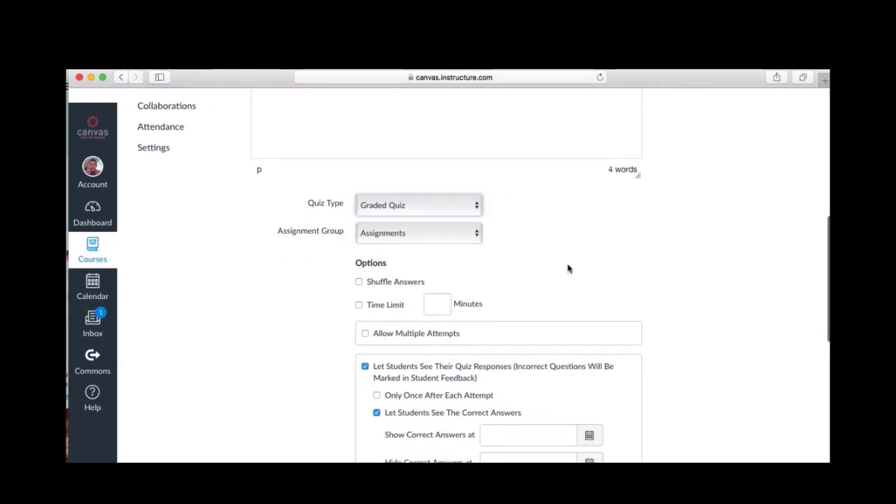
{"action": "left_click", "coordinate": [434, 224]}
{"action": "left_click", "coordinate": [515, 237]}
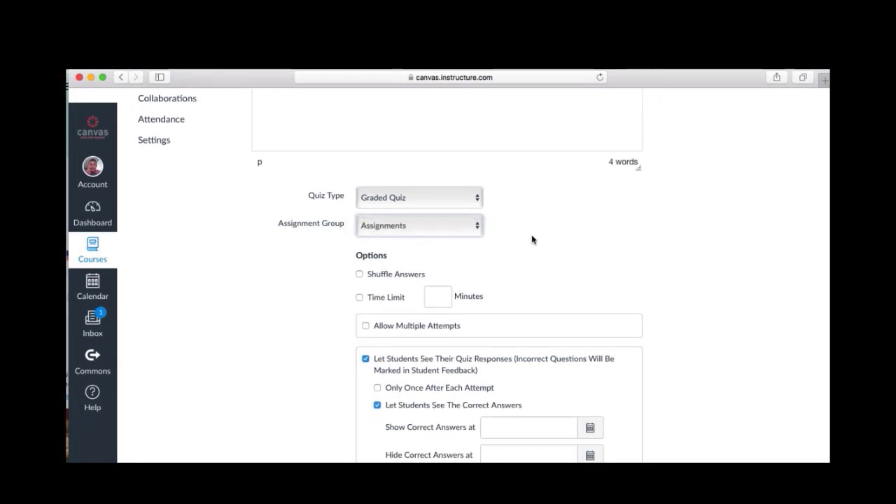
{"action": "scroll", "coordinate": [532, 238], "scroll_direction": "down", "scroll_amount": 2}
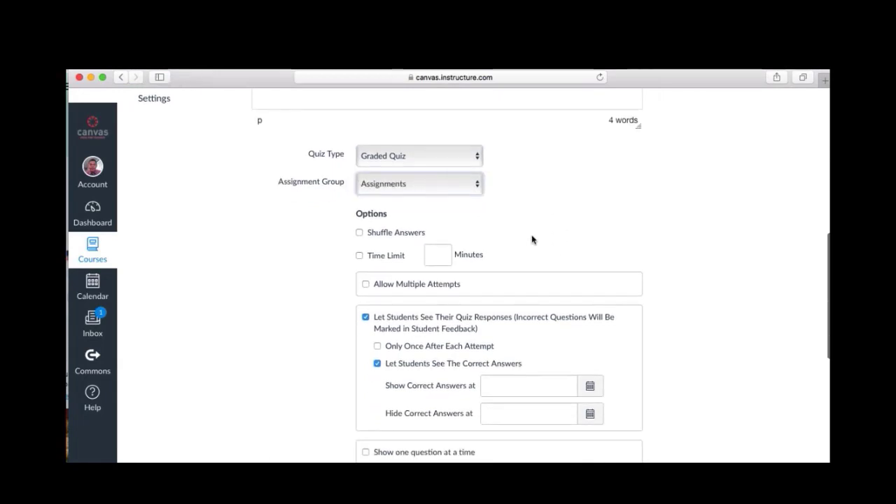
Turn on a 5-minute time limit, shuffled answers and a required access code
{"action": "left_click", "coordinate": [359, 256]}
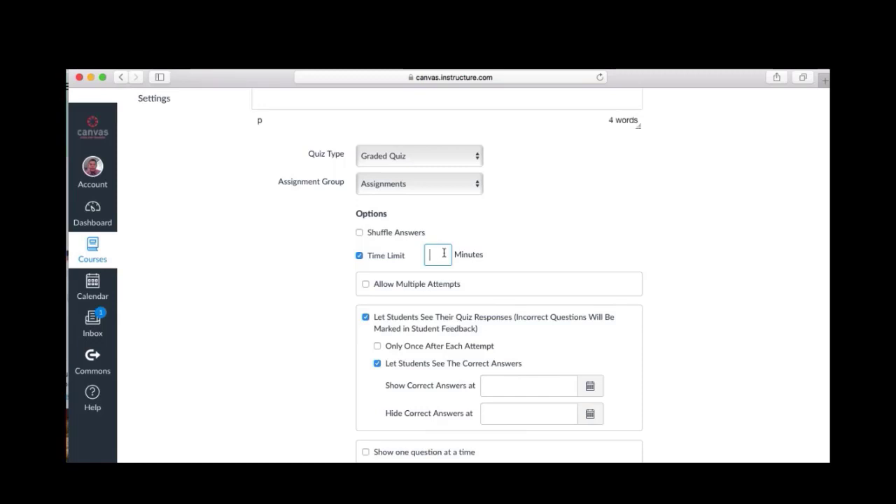
{"action": "left_click", "coordinate": [360, 233]}
{"action": "scroll", "coordinate": [490, 245], "scroll_direction": "down", "scroll_amount": 3}
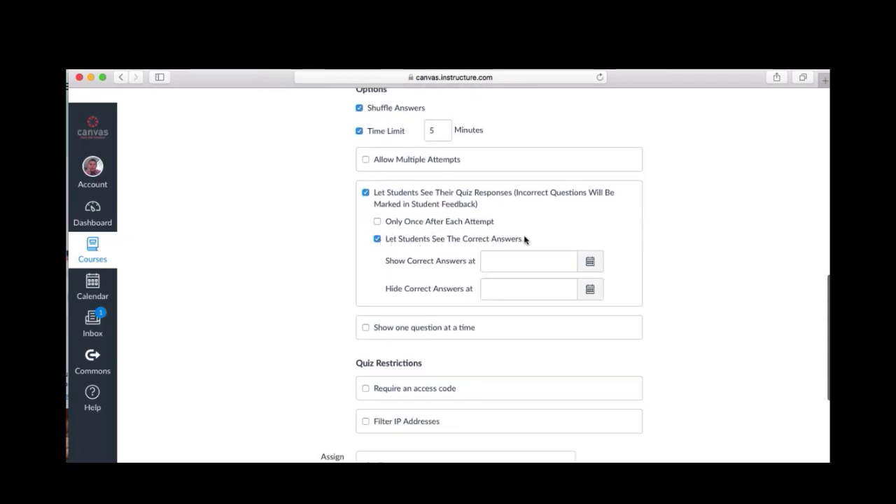
{"action": "scroll", "coordinate": [524, 240], "scroll_direction": "down", "scroll_amount": 4}
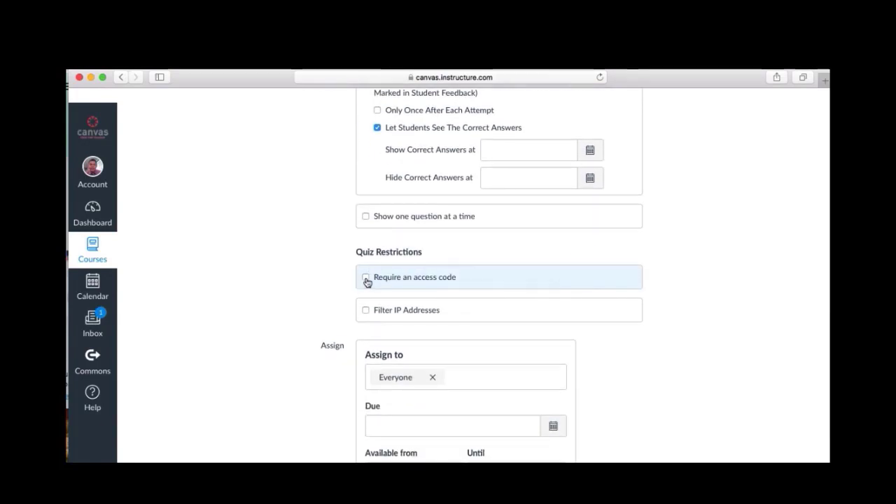
{"action": "left_click", "coordinate": [366, 278]}
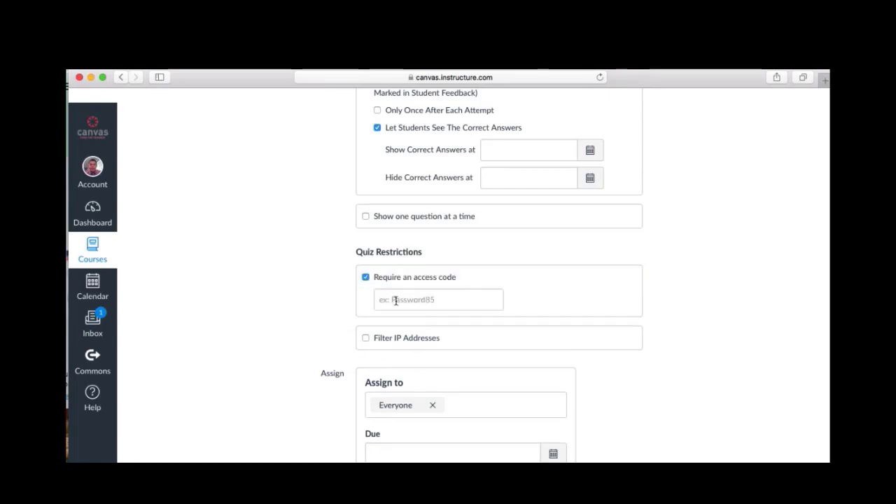
Set access code 123456, show one question at a time, and save the quiz
{"action": "left_click", "coordinate": [396, 301]}
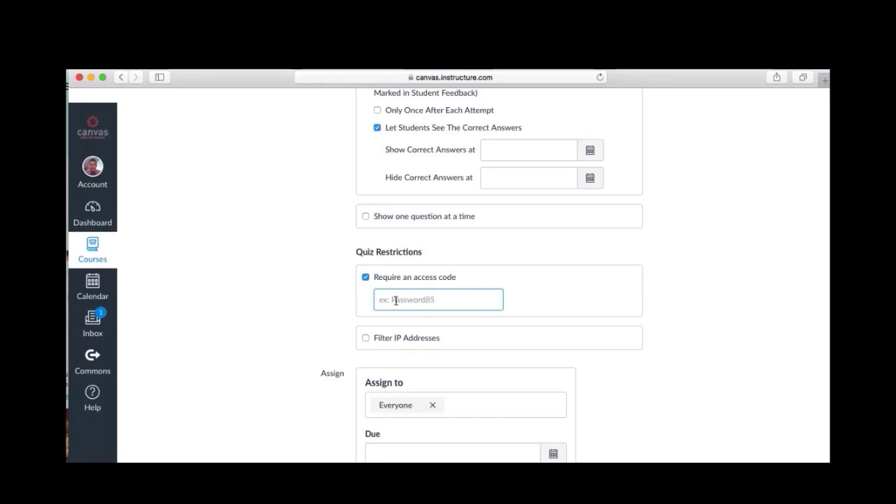
{"action": "type", "text": "123456"}
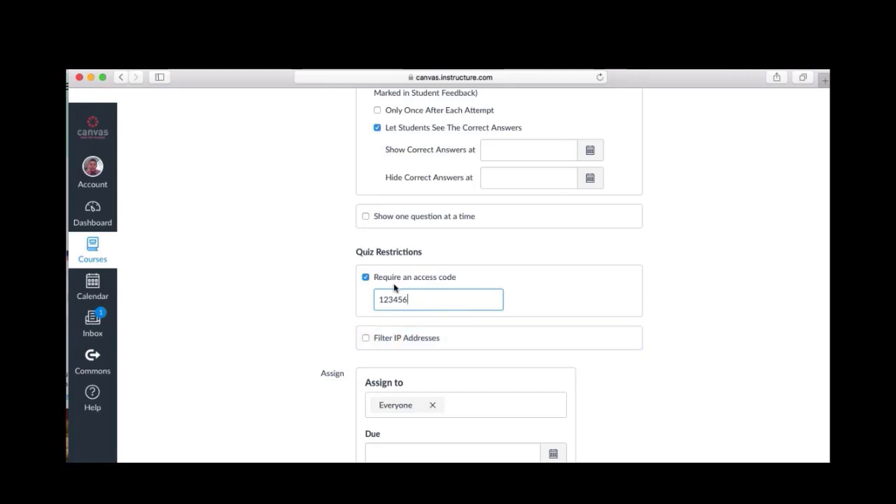
{"action": "left_click", "coordinate": [365, 217]}
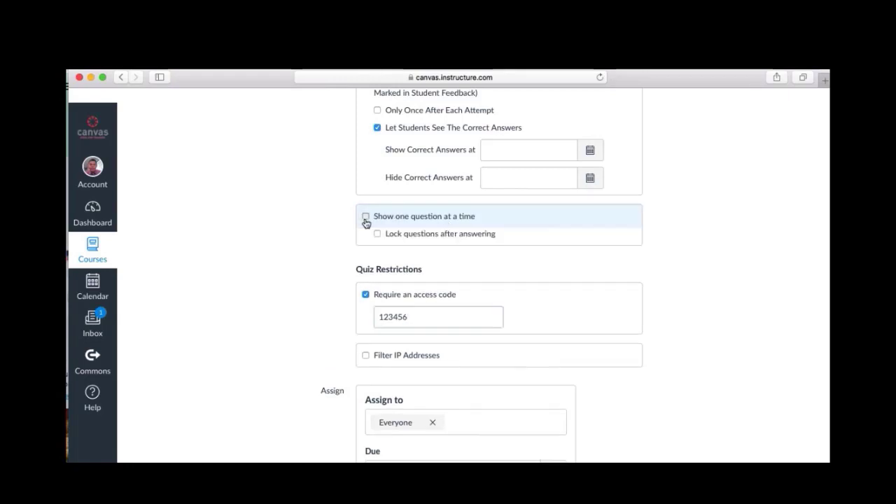
{"action": "scroll", "coordinate": [527, 225], "scroll_direction": "down", "scroll_amount": 2}
{"action": "scroll", "coordinate": [527, 225], "scroll_direction": "down", "scroll_amount": 1}
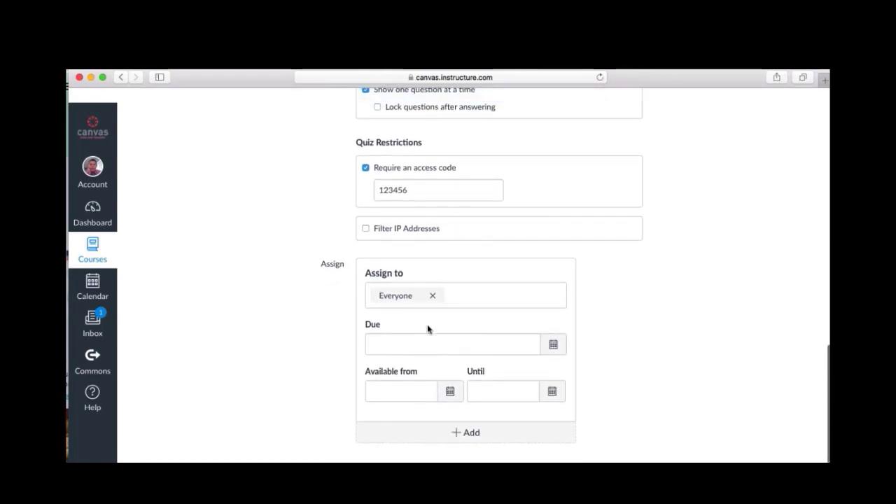
{"action": "scroll", "coordinate": [418, 343], "scroll_direction": "down", "scroll_amount": 1}
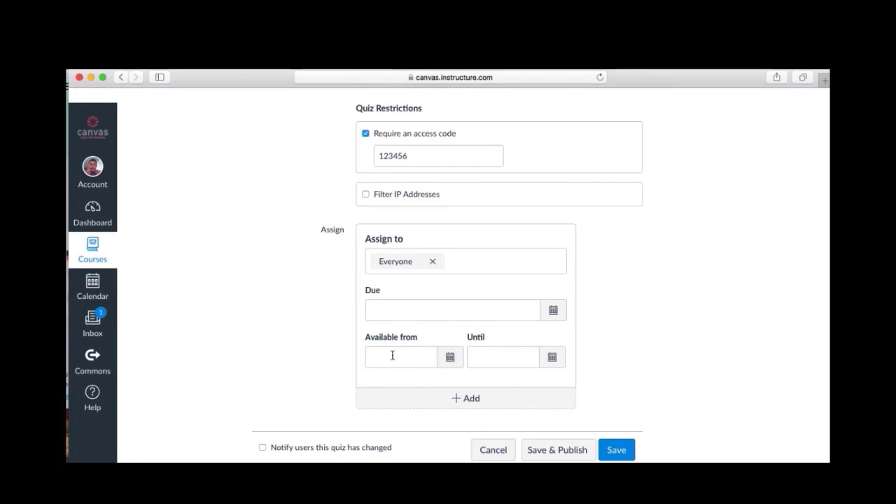
{"action": "scroll", "coordinate": [522, 366], "scroll_direction": "up", "scroll_amount": 10}
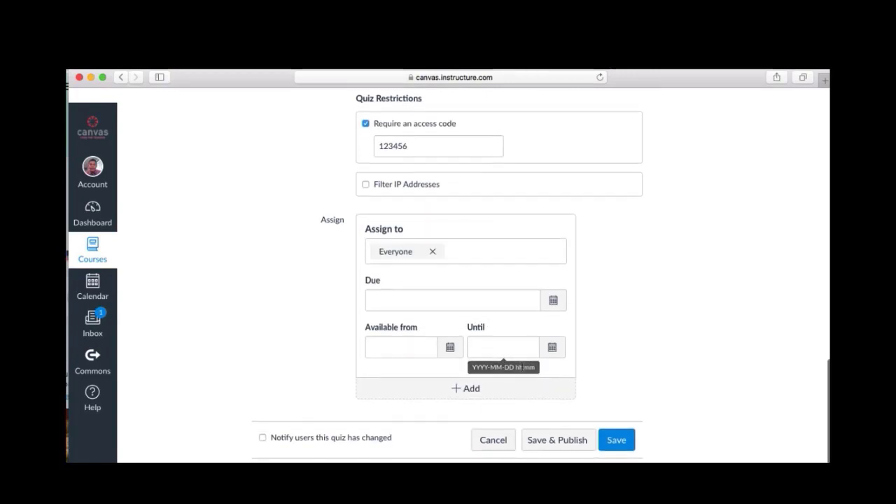
{"action": "scroll", "coordinate": [522, 367], "scroll_direction": "up", "scroll_amount": 5}
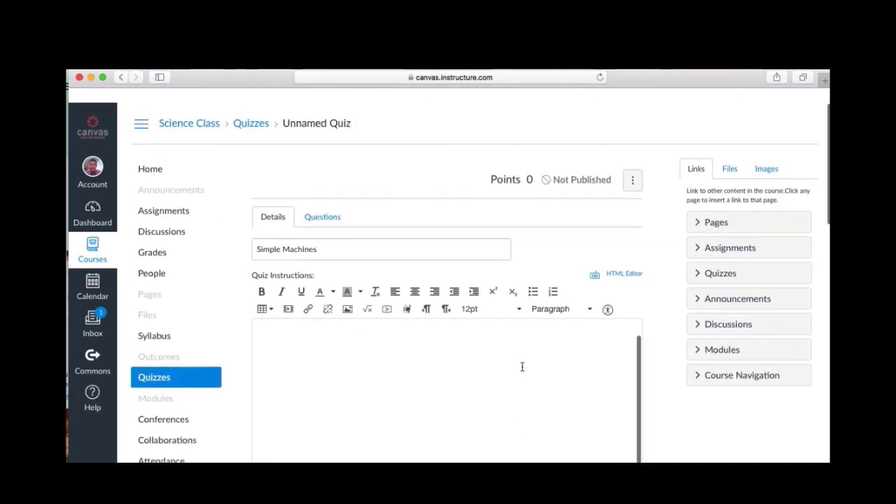
{"action": "scroll", "coordinate": [522, 366], "scroll_direction": "down", "scroll_amount": 20}
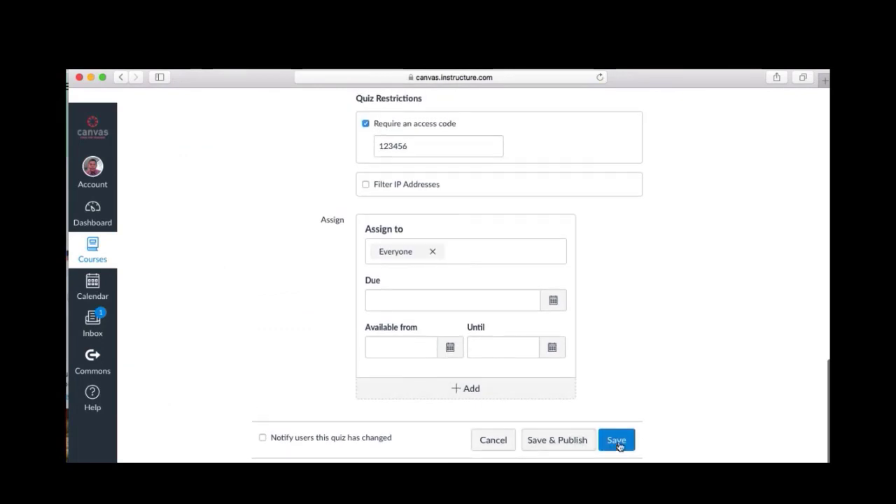
{"action": "left_click", "coordinate": [618, 444]}
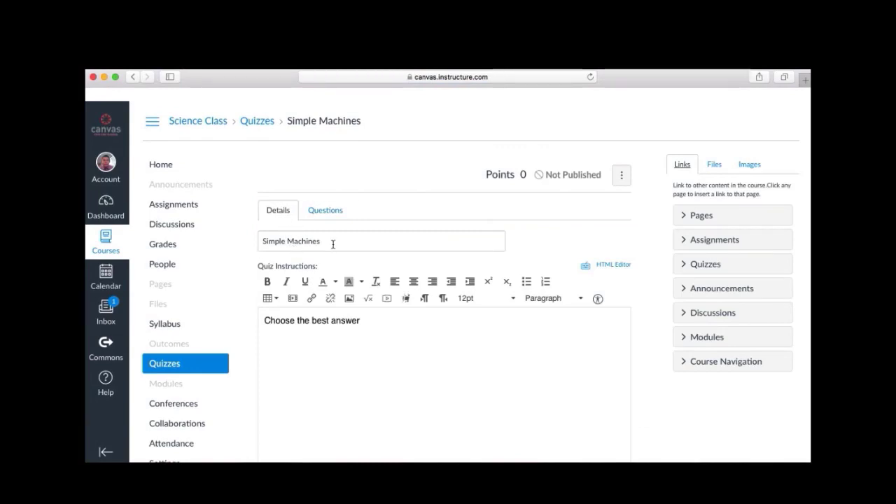
{"action": "scroll", "coordinate": [324, 353], "scroll_direction": "down", "scroll_amount": 10}
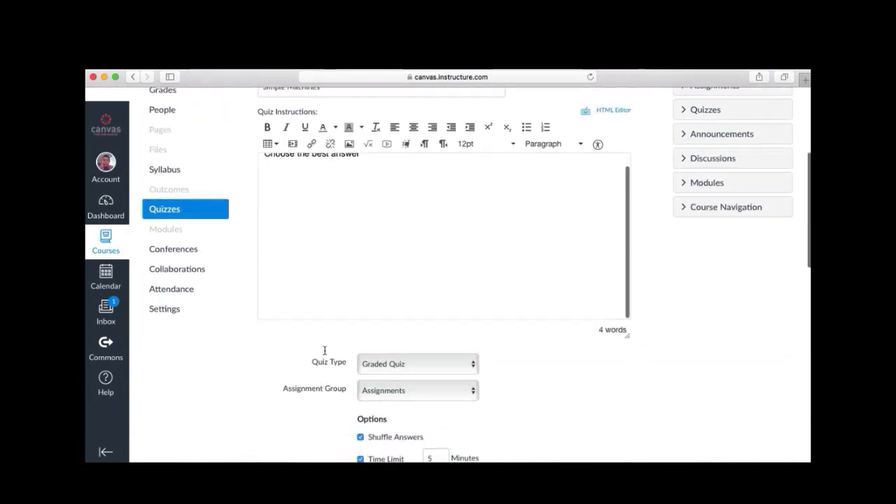
{"action": "scroll", "coordinate": [326, 353], "scroll_direction": "down", "scroll_amount": 2}
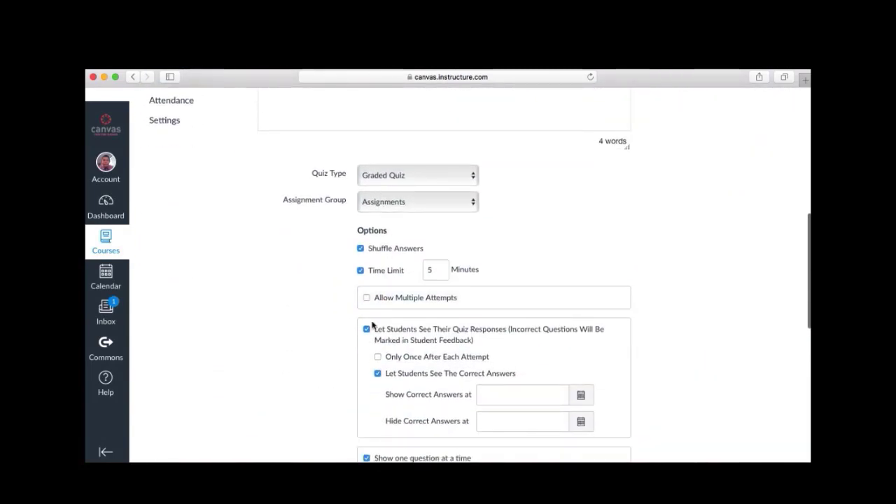
{"action": "scroll", "coordinate": [372, 325], "scroll_direction": "down", "scroll_amount": 12}
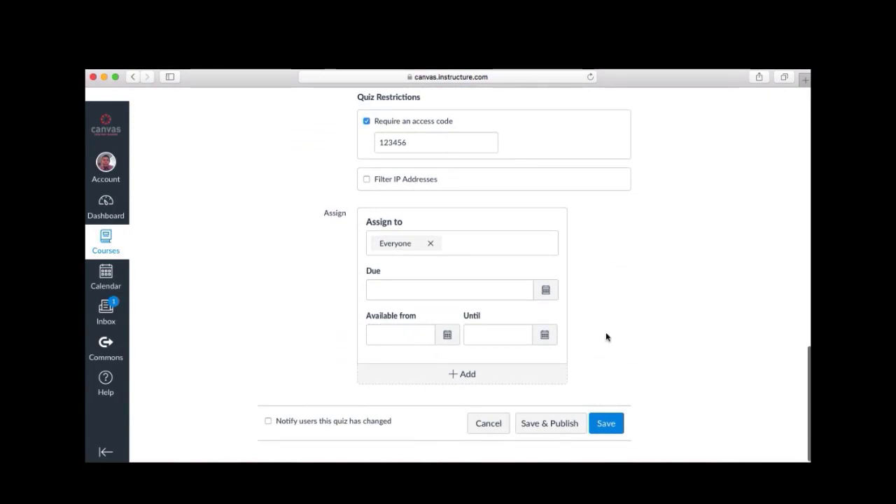
{"action": "scroll", "coordinate": [606, 337], "scroll_direction": "up", "scroll_amount": 15}
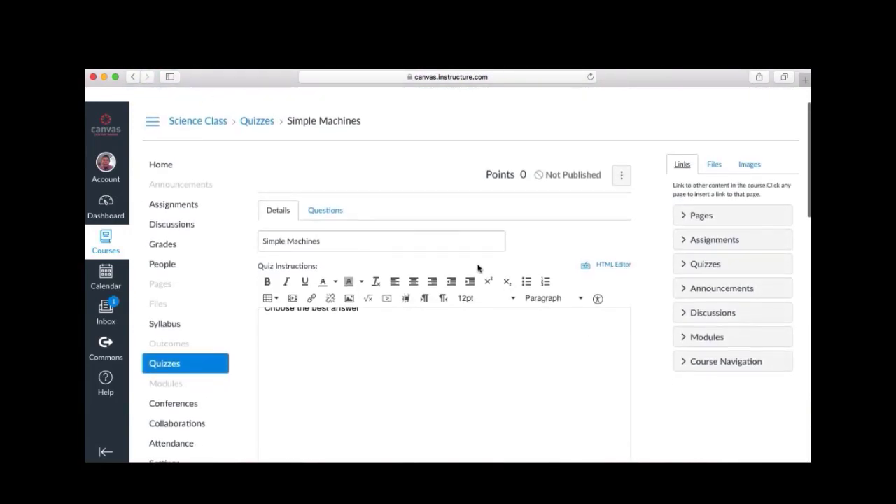
On the quiz's Questions tab, add a new question named '1'
{"action": "left_click", "coordinate": [324, 210]}
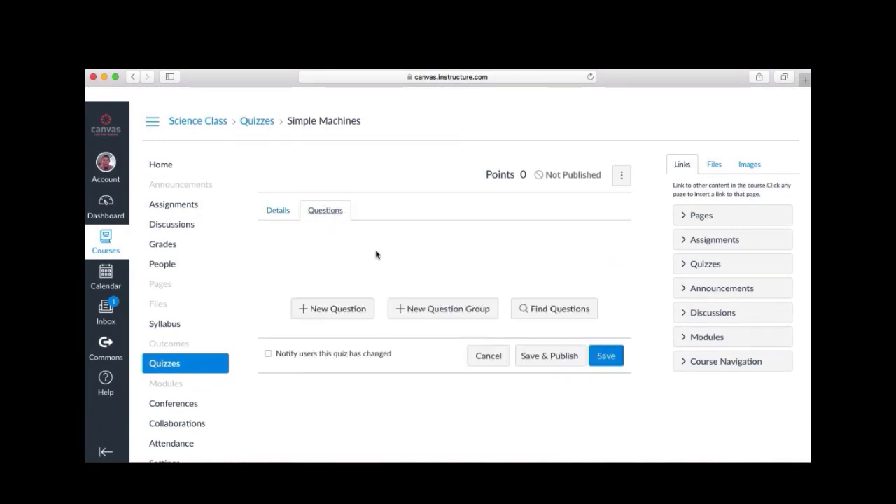
{"action": "scroll", "coordinate": [376, 254], "scroll_direction": "down", "scroll_amount": 1}
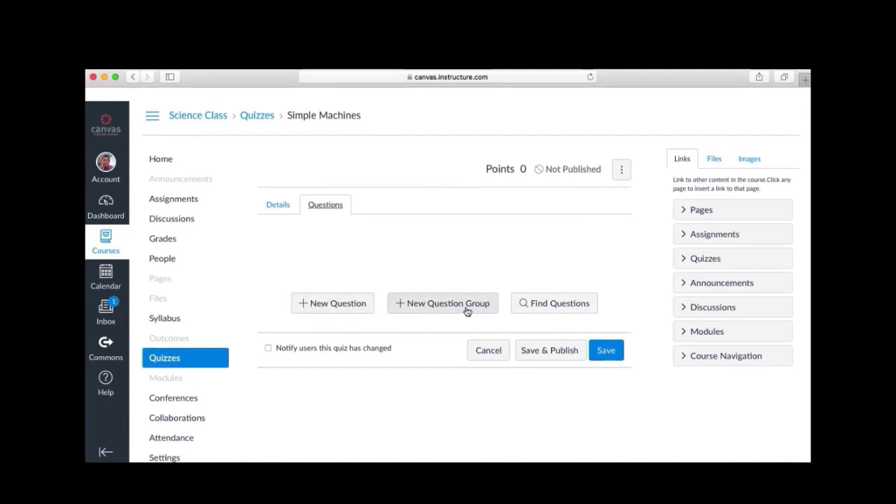
{"action": "left_click", "coordinate": [315, 306]}
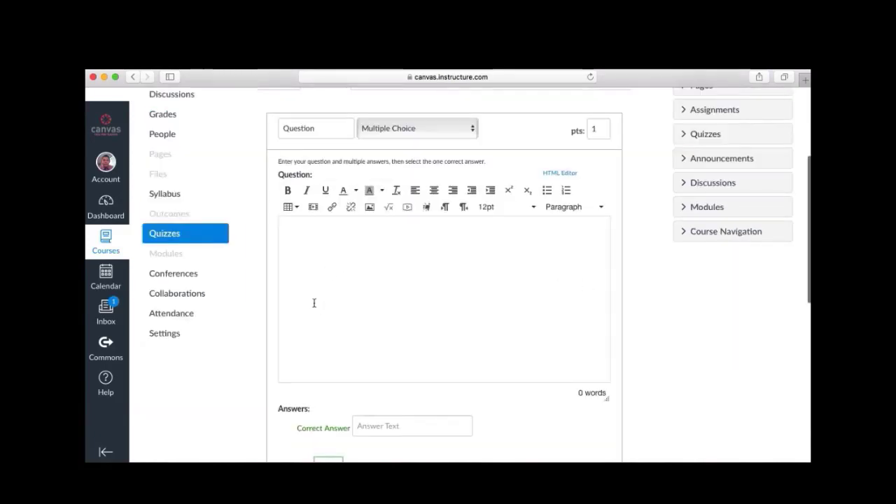
{"action": "left_click", "coordinate": [329, 130]}
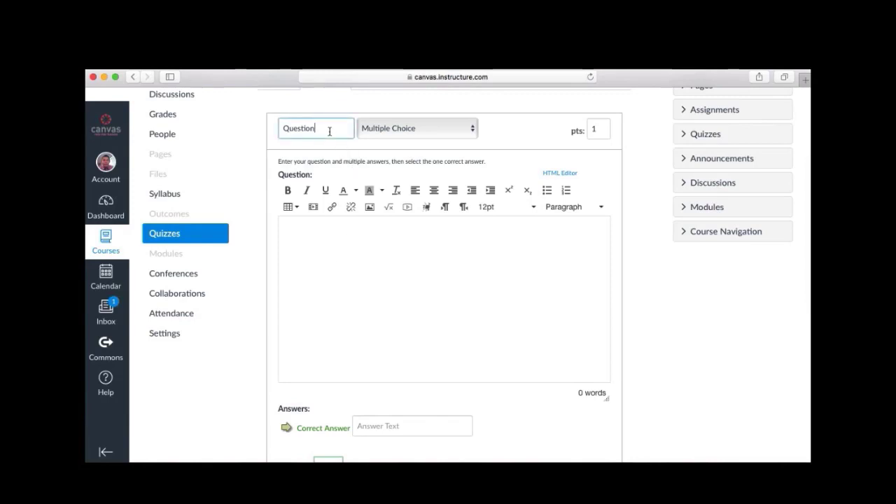
{"action": "left_click_drag", "start_coordinate": [328, 129], "coordinate": [250, 128]}
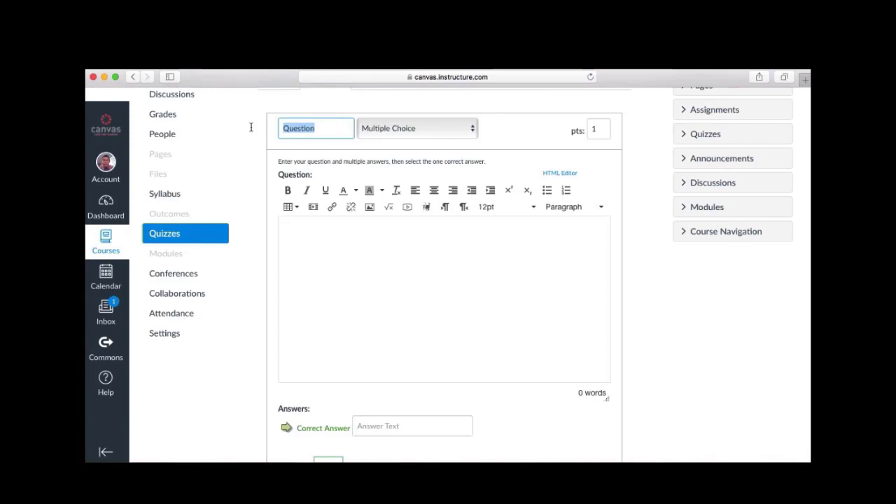
{"action": "scroll", "coordinate": [341, 156], "scroll_direction": "up", "scroll_amount": 3}
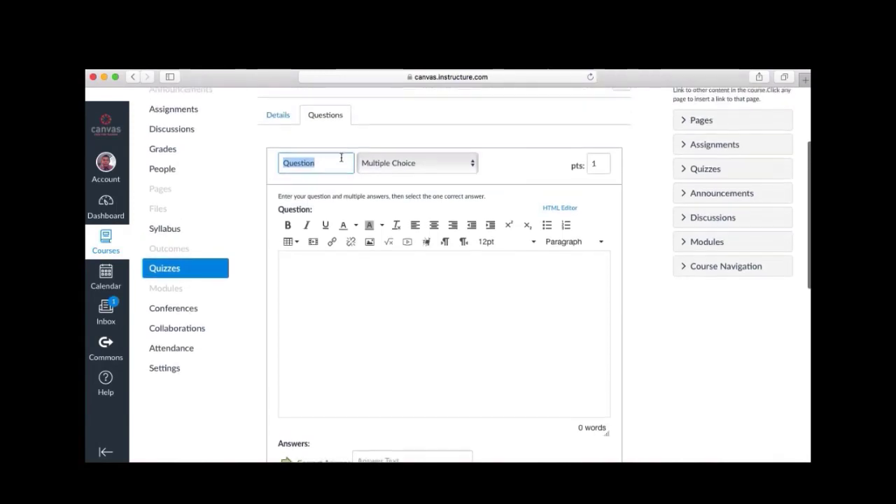
{"action": "type", "text": "1"}
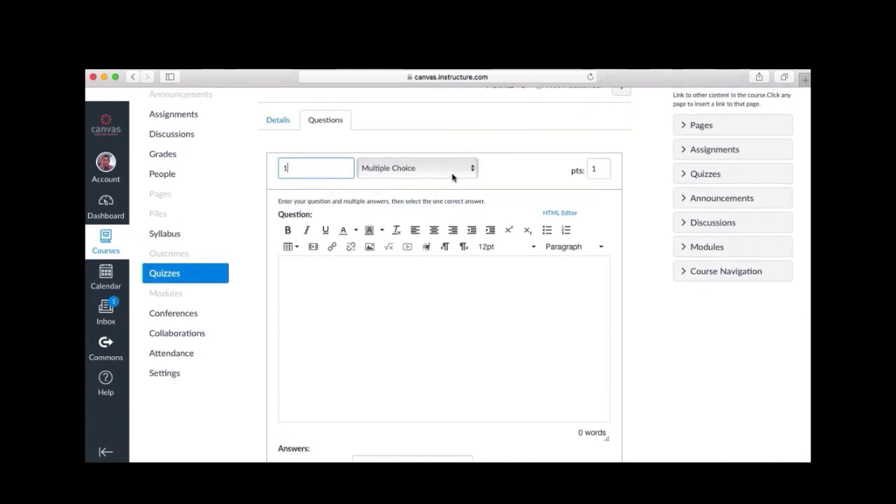
{"action": "left_click", "coordinate": [472, 173]}
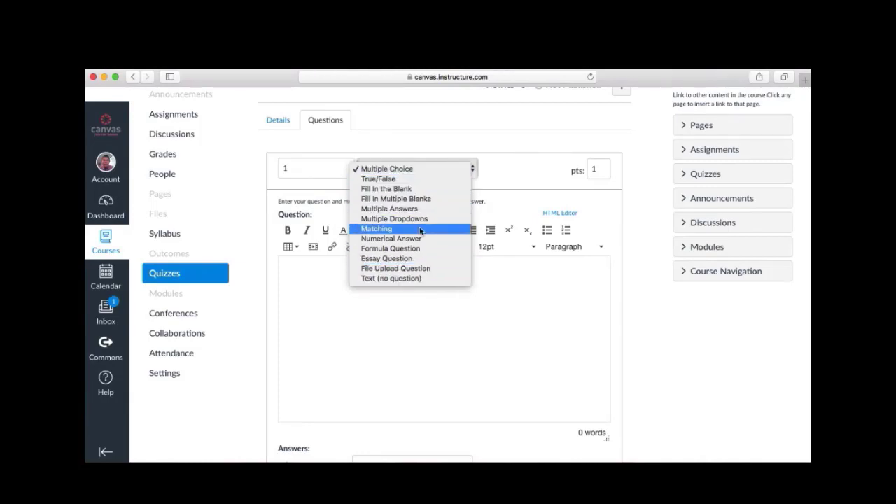
Make question 1 a 2-point True/False question: 'Simple machines make our work easier.'
{"action": "left_click", "coordinate": [399, 179]}
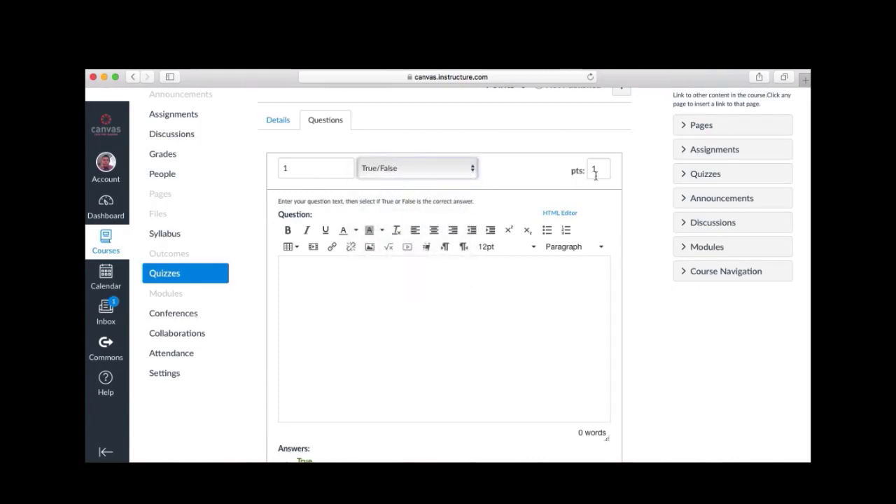
{"action": "left_click_drag", "start_coordinate": [604, 168], "coordinate": [571, 169]}
{"action": "type", "text": "2"}
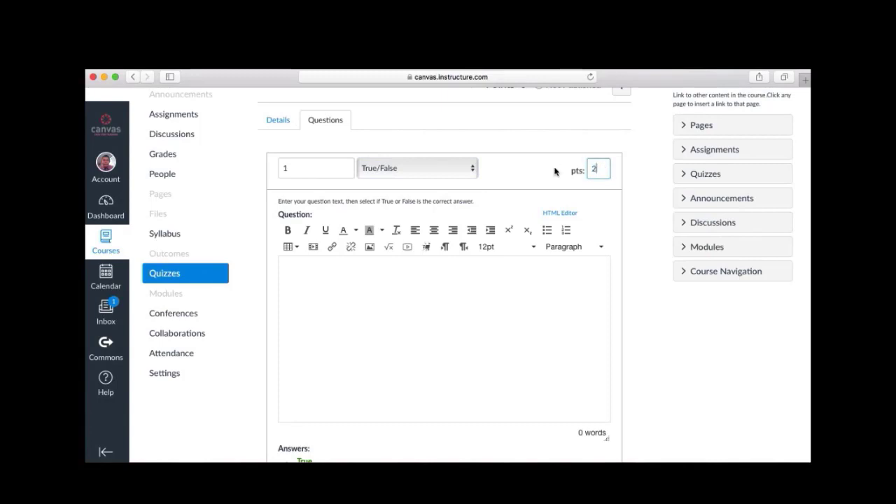
{"action": "left_click", "coordinate": [475, 292]}
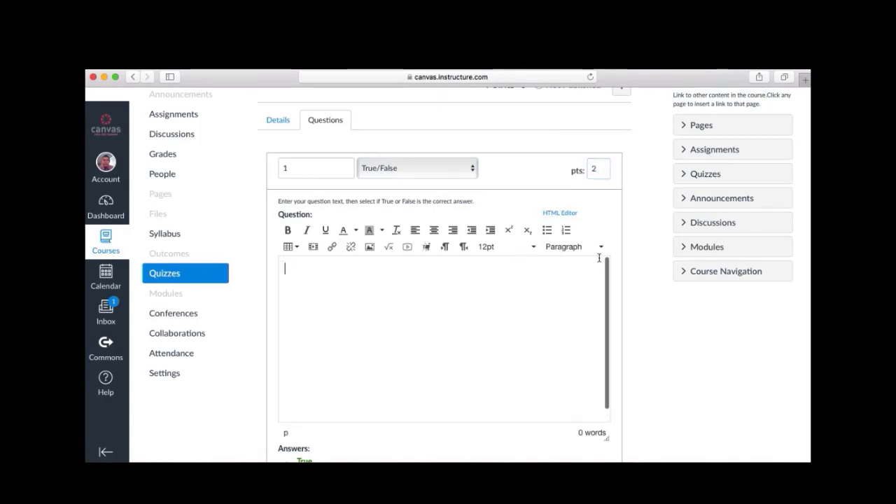
{"action": "scroll", "coordinate": [605, 236], "scroll_direction": "down", "scroll_amount": 1}
{"action": "scroll", "coordinate": [605, 235], "scroll_direction": "down", "scroll_amount": 3}
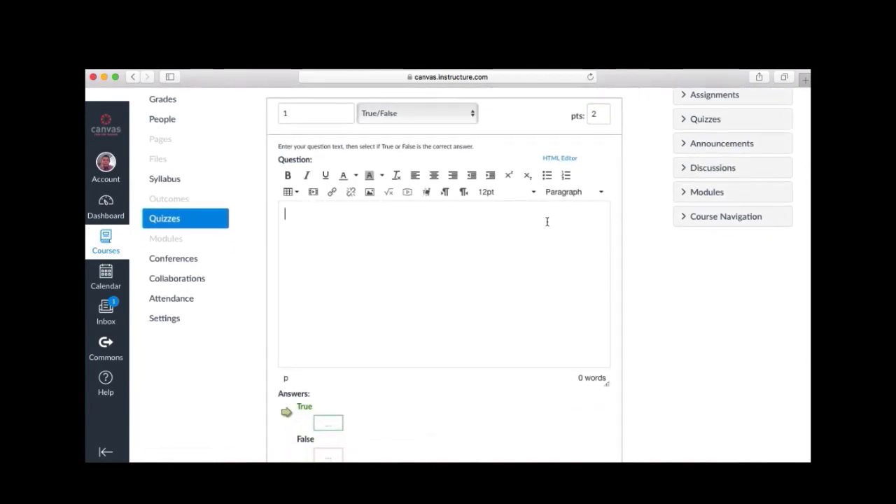
{"action": "type", "text": "Simple machin"}
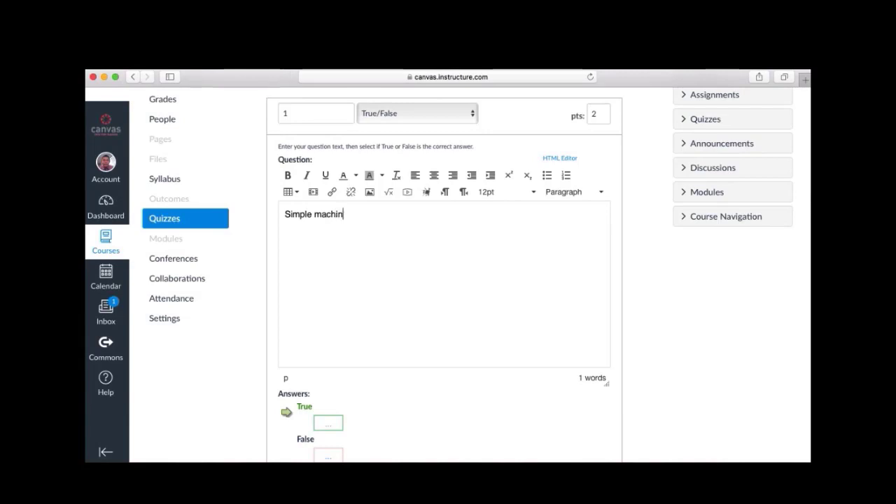
{"action": "type", "text": "es make "}
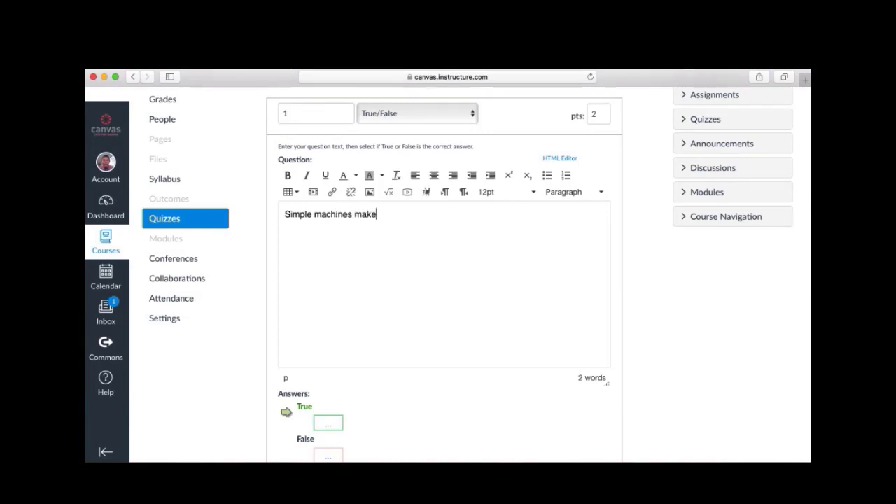
{"action": "type", "text": "our work easier"}
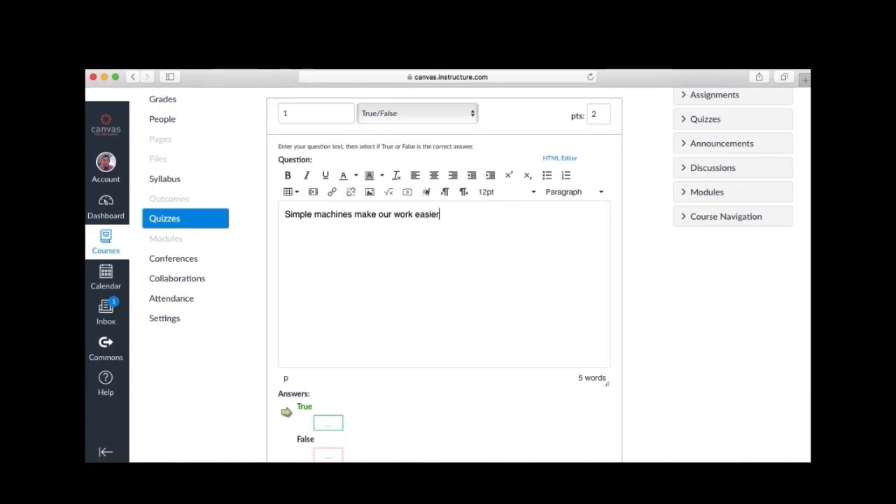
{"action": "type", "text": "."}
Keep True as the correct answer and save the question
{"action": "scroll", "coordinate": [620, 282], "scroll_direction": "down", "scroll_amount": 5}
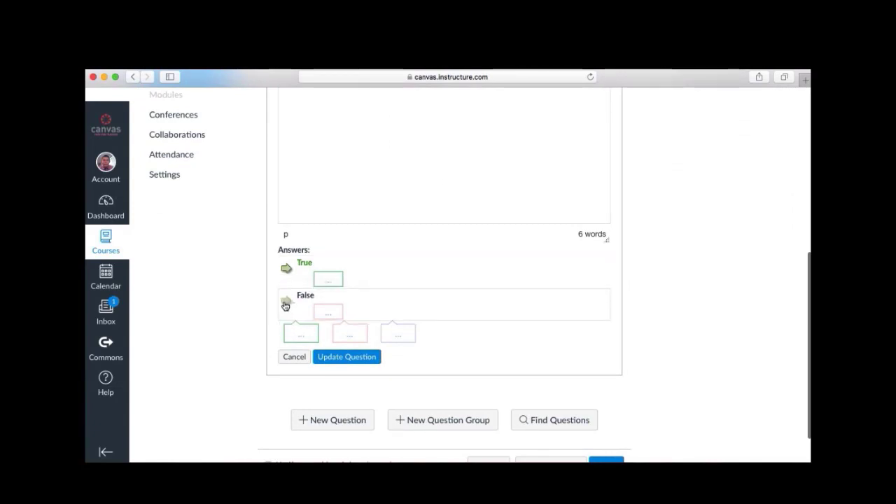
{"action": "left_click", "coordinate": [285, 302]}
{"action": "left_click", "coordinate": [287, 271]}
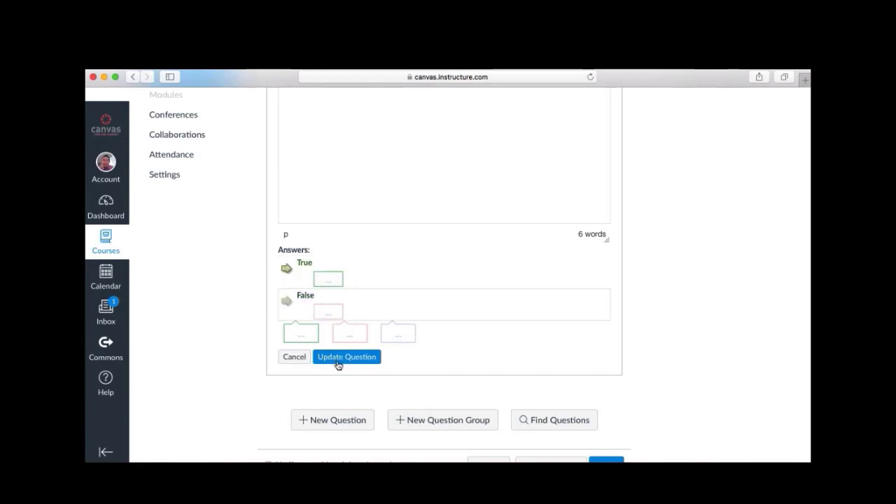
{"action": "left_click", "coordinate": [355, 358]}
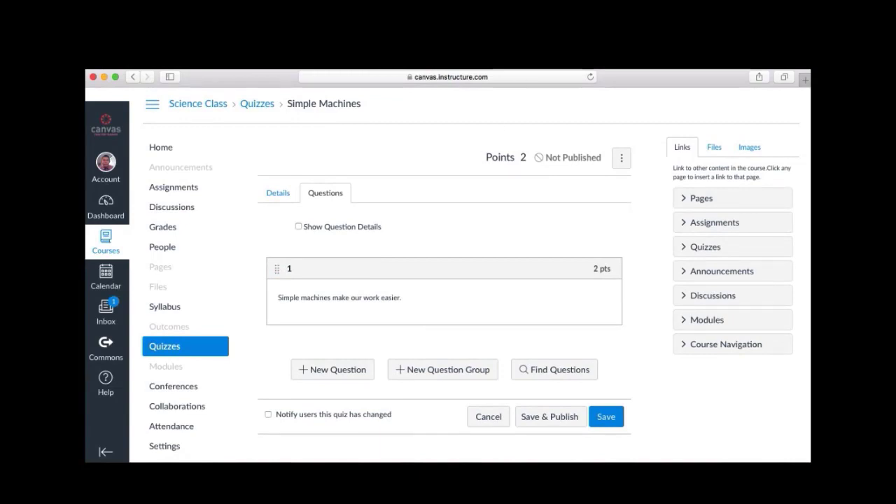
Start question 2 as a 2-point Multiple Choice question, 'An example of simple machine.'
{"action": "left_click", "coordinate": [313, 373]}
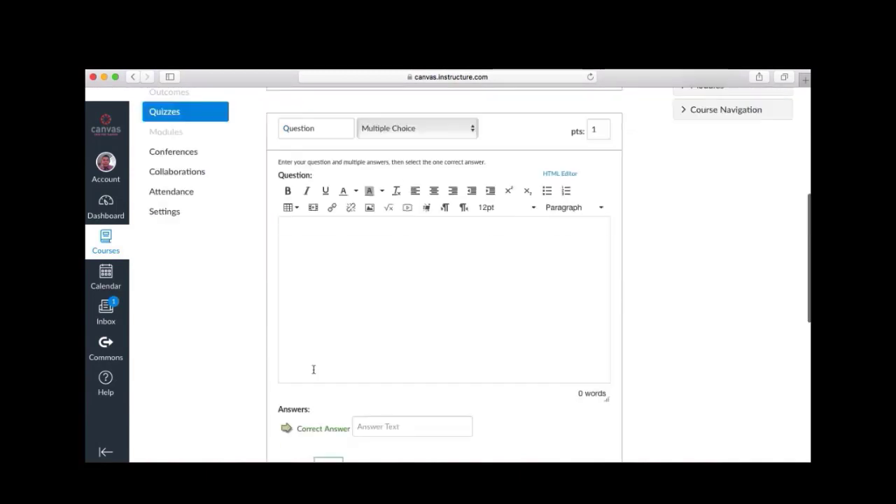
{"action": "left_click_drag", "start_coordinate": [326, 131], "coordinate": [212, 125]}
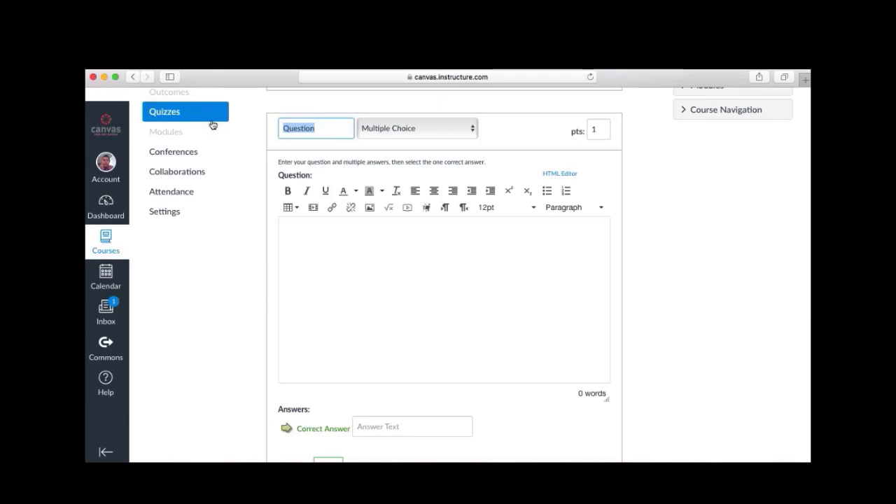
{"action": "type", "text": "2"}
{"action": "left_click", "coordinate": [457, 133]}
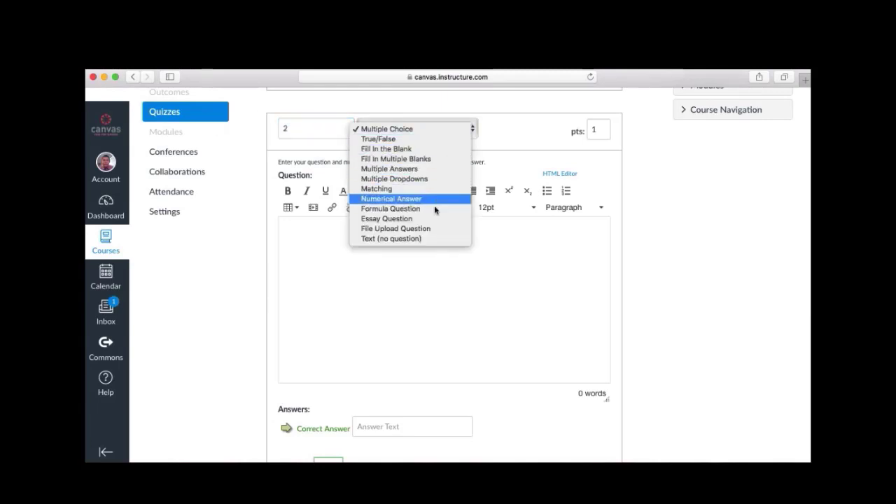
{"action": "left_click", "coordinate": [416, 130]}
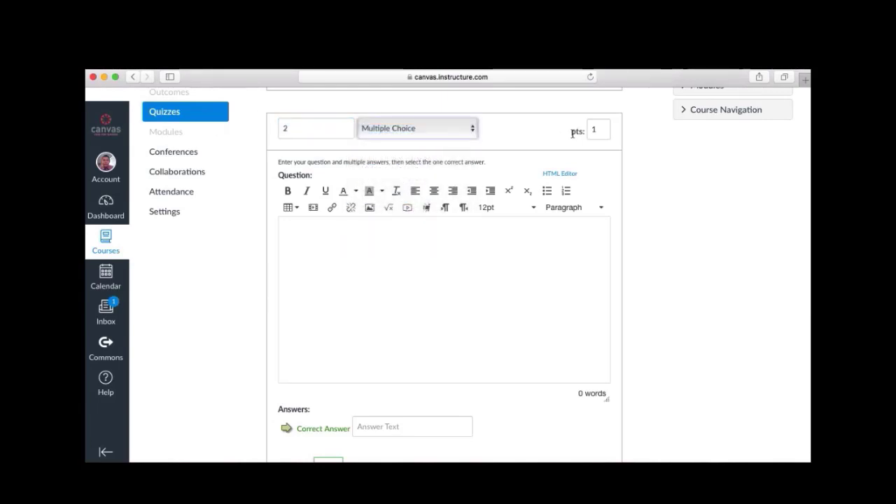
{"action": "double_click", "coordinate": [595, 129]}
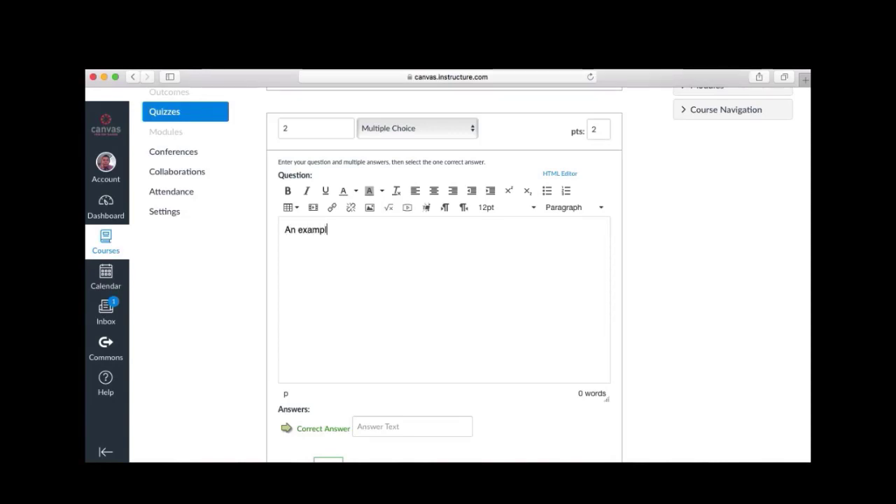
{"action": "type", "text": "of simple machine."}
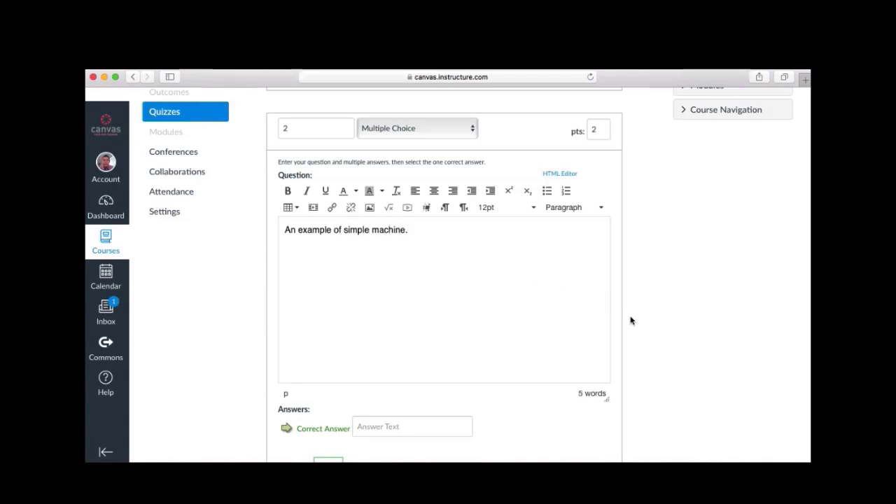
Enter the four answers Car, Pulley, Robot and House
{"action": "scroll", "coordinate": [618, 315], "scroll_direction": "down", "scroll_amount": 5}
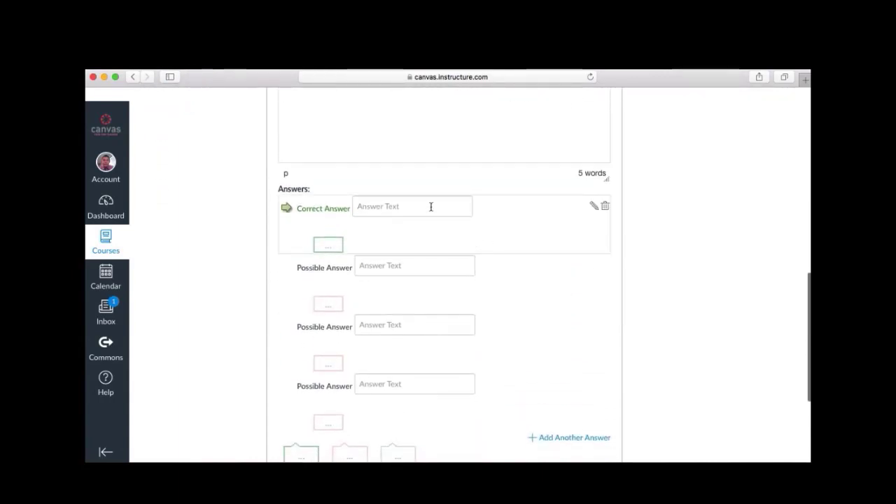
{"action": "left_click", "coordinate": [431, 208]}
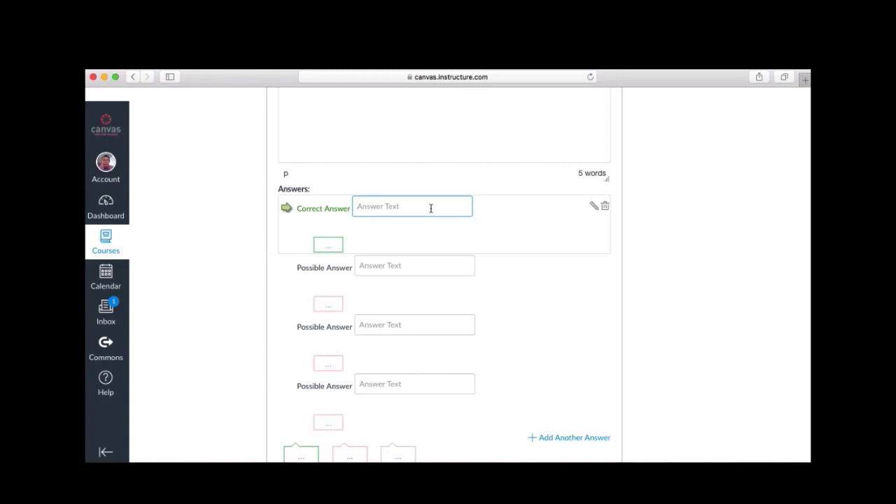
{"action": "type", "text": "Car"}
{"action": "left_click", "coordinate": [406, 267]}
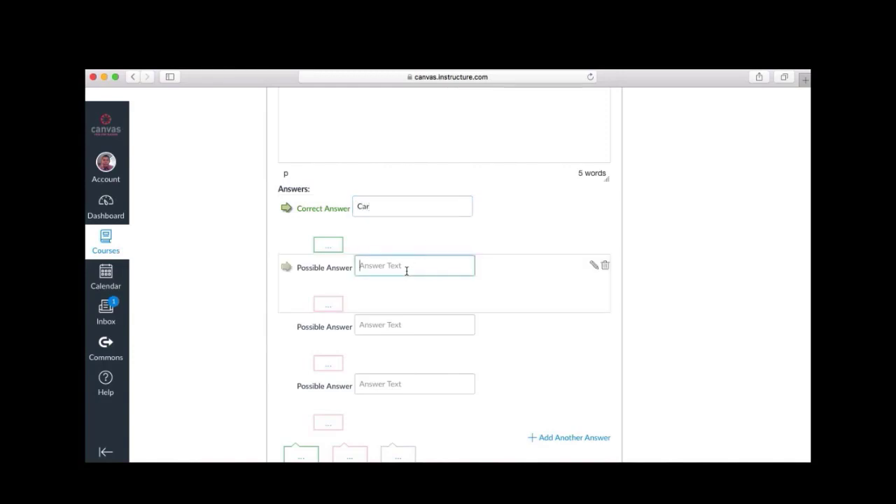
{"action": "type", "text": "Pulley"}
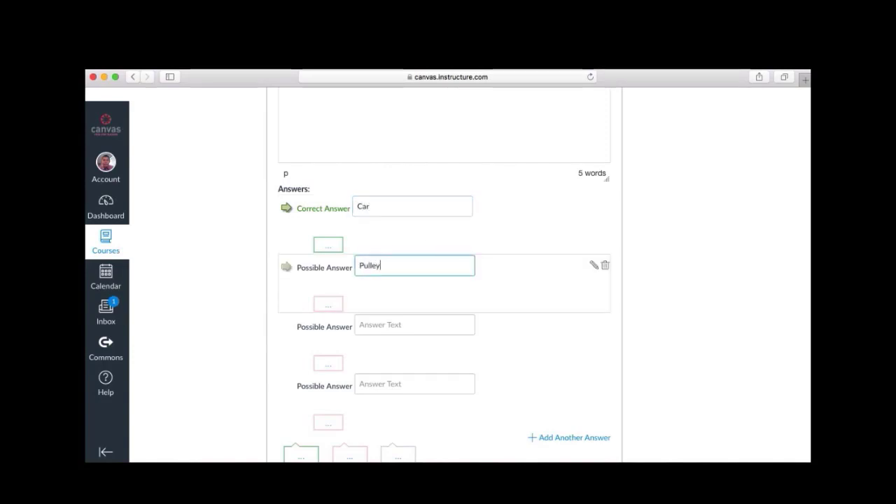
{"action": "left_click", "coordinate": [408, 326]}
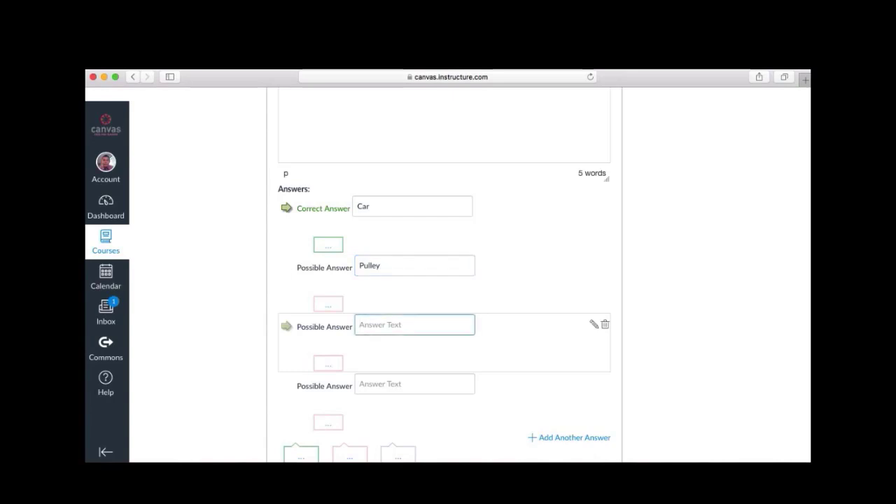
{"action": "type", "text": "Robot"}
{"action": "left_click", "coordinate": [399, 387]}
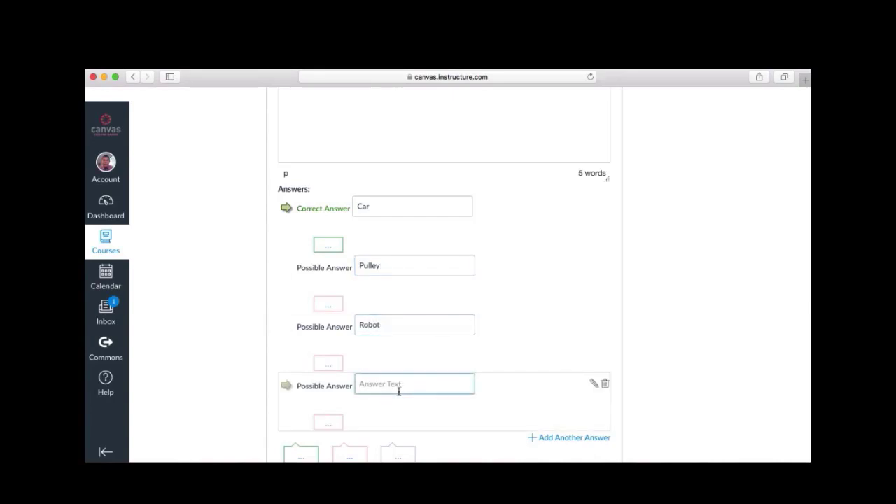
{"action": "type", "text": "House"}
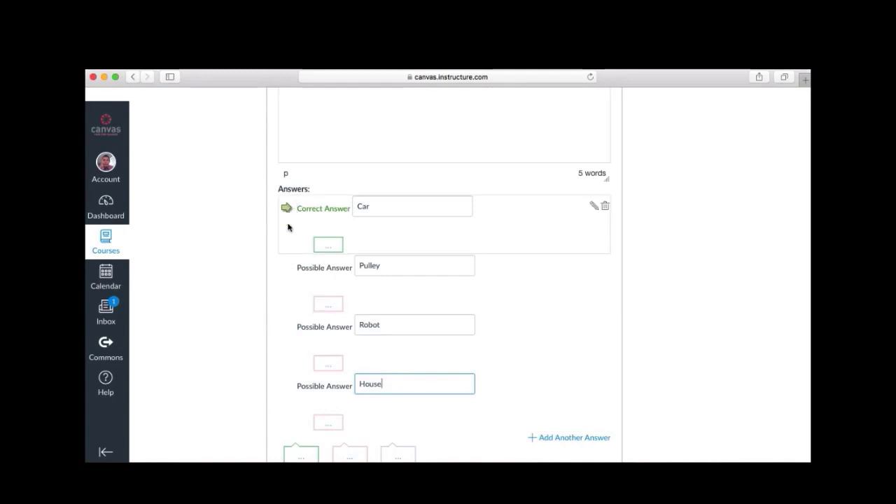
Mark Pulley as the correct answer
{"action": "left_click", "coordinate": [286, 267]}
{"action": "left_click", "coordinate": [286, 326]}
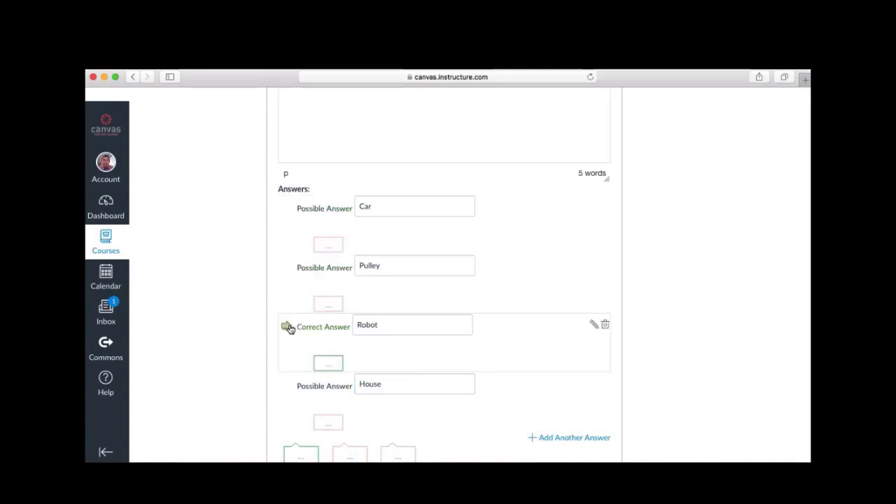
{"action": "left_click", "coordinate": [287, 385]}
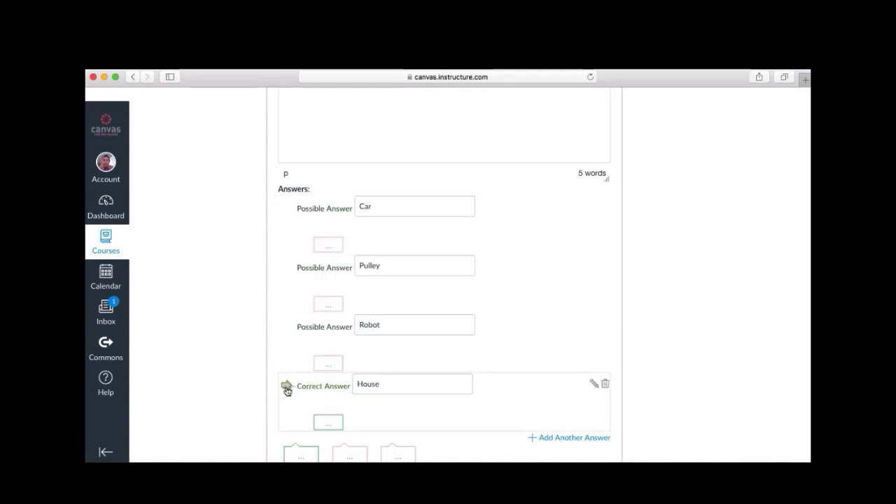
{"action": "left_click", "coordinate": [287, 326]}
{"action": "left_click", "coordinate": [287, 268]}
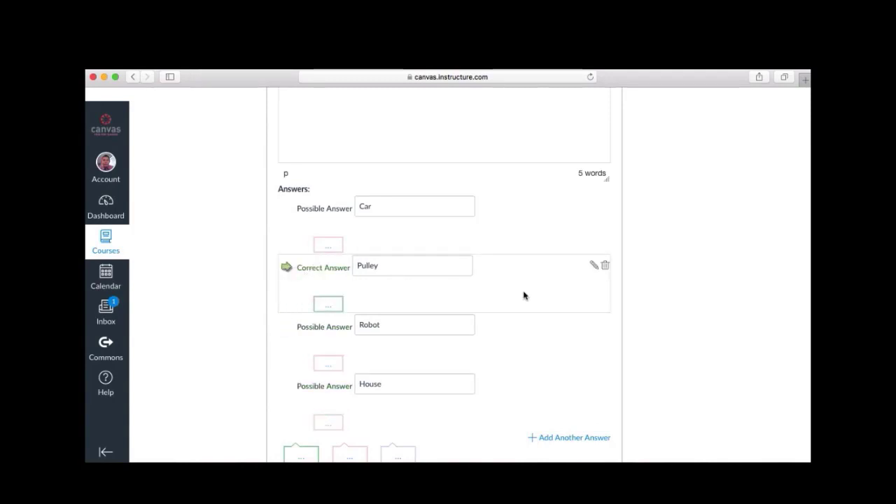
{"action": "scroll", "coordinate": [524, 294], "scroll_direction": "down", "scroll_amount": 4}
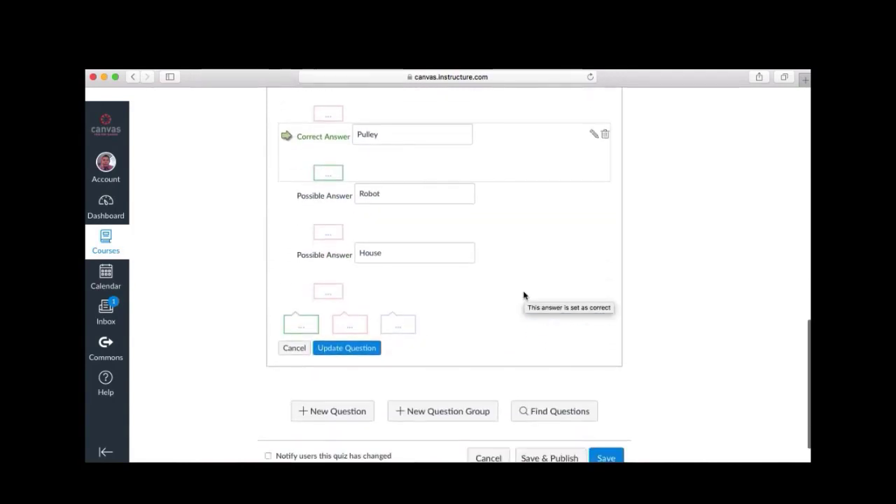
Save question 2, 'An example of simple machine.', as a 2-point question, then recheck and resave it
{"action": "left_click", "coordinate": [346, 350]}
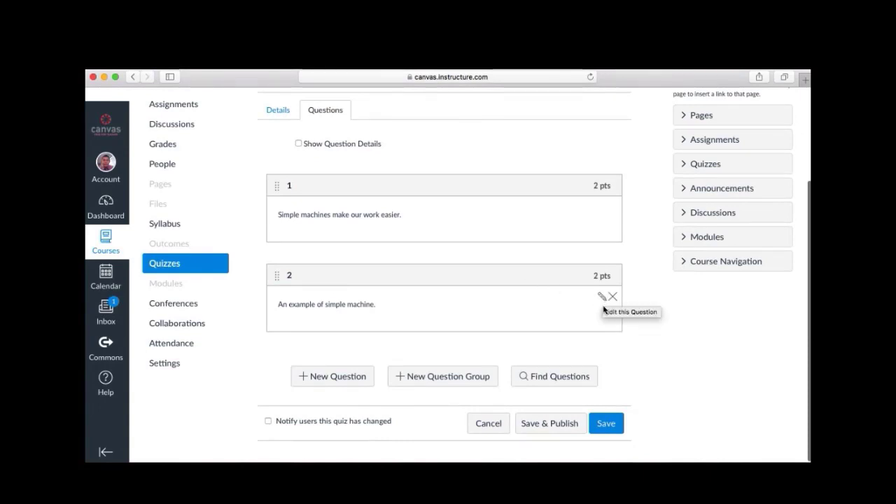
{"action": "left_click", "coordinate": [602, 300]}
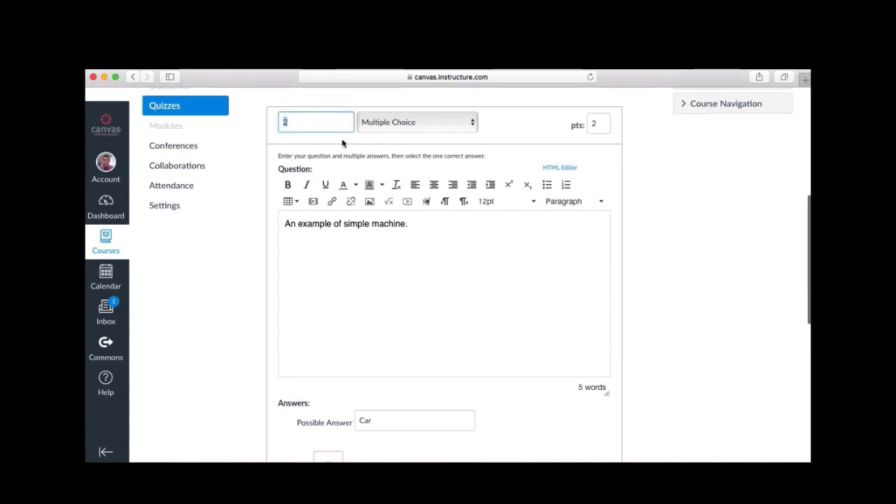
{"action": "left_click", "coordinate": [425, 231]}
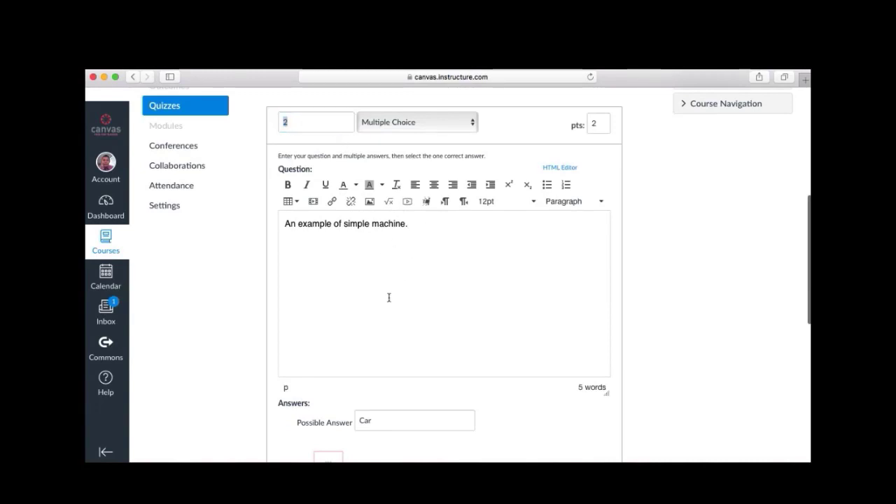
{"action": "scroll", "coordinate": [389, 298], "scroll_direction": "down", "scroll_amount": 2}
{"action": "scroll", "coordinate": [611, 347], "scroll_direction": "down", "scroll_amount": 2}
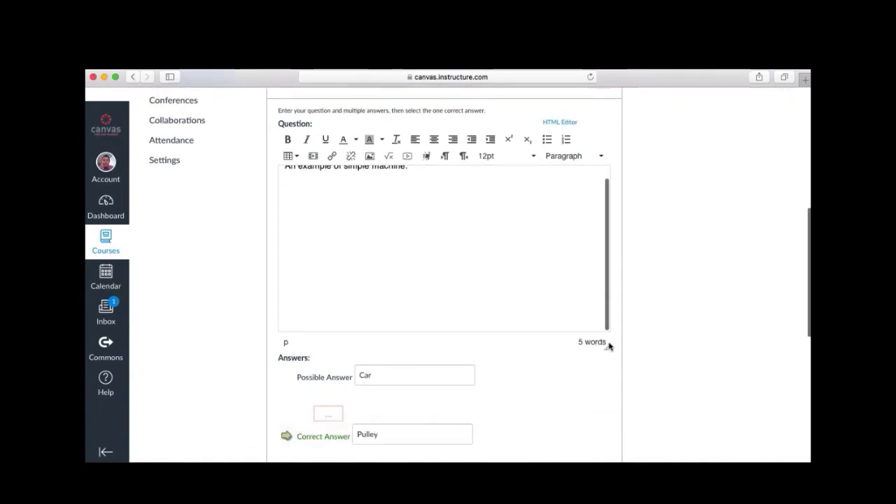
{"action": "scroll", "coordinate": [448, 268], "scroll_direction": "down", "scroll_amount": 4}
{"action": "scroll", "coordinate": [444, 380], "scroll_direction": "down", "scroll_amount": 5}
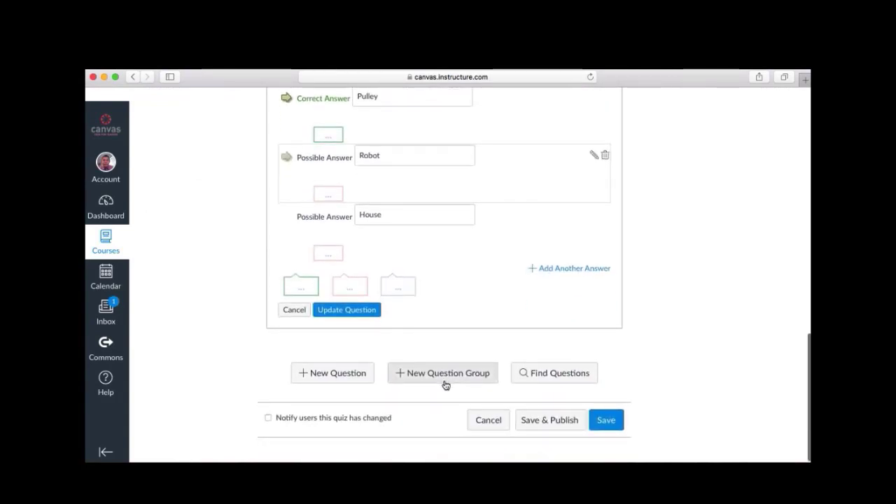
{"action": "left_click", "coordinate": [340, 318]}
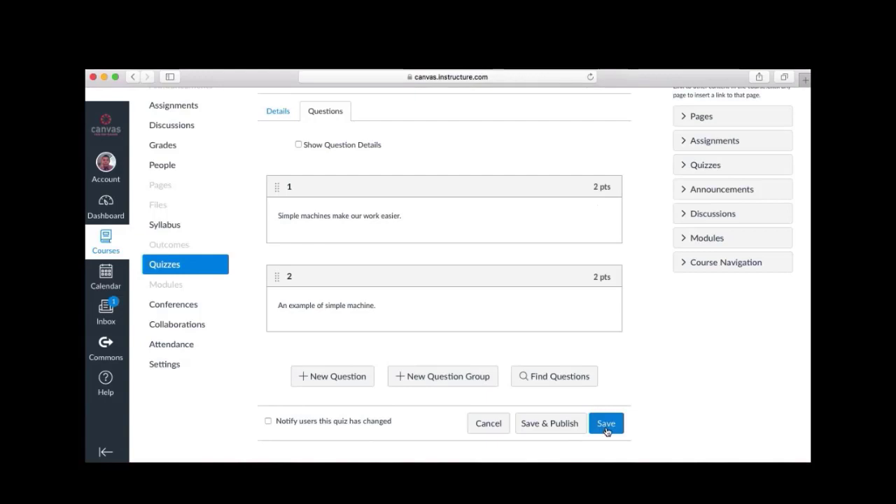
{"action": "left_click", "coordinate": [551, 426]}
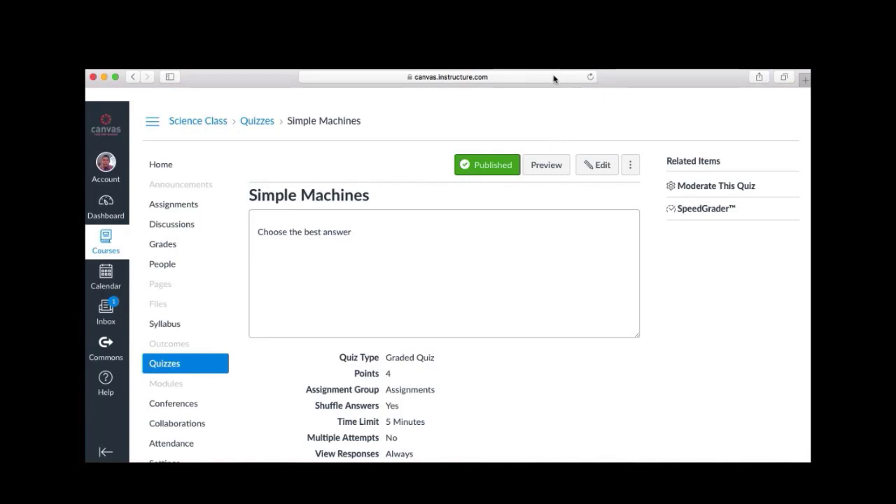
{"action": "scroll", "coordinate": [432, 183], "scroll_direction": "down", "scroll_amount": 1}
{"action": "scroll", "coordinate": [431, 183], "scroll_direction": "up", "scroll_amount": 1}
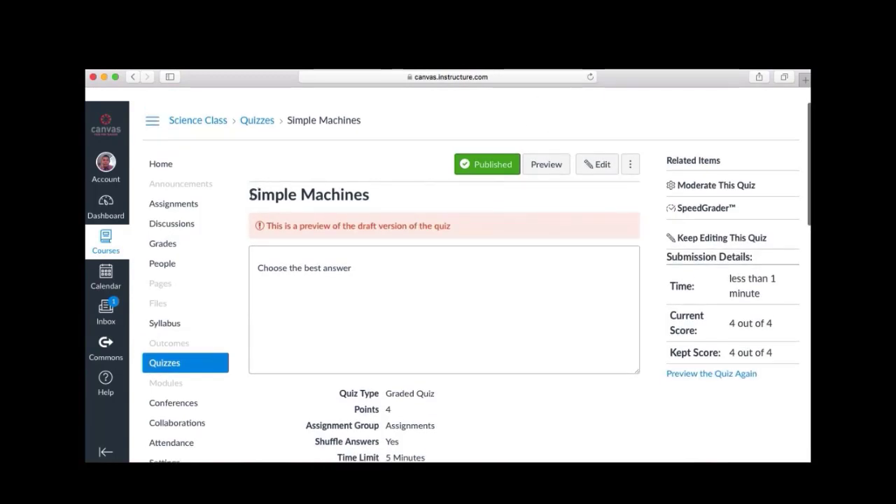
{"action": "scroll", "coordinate": [388, 208], "scroll_direction": "down", "scroll_amount": 5}
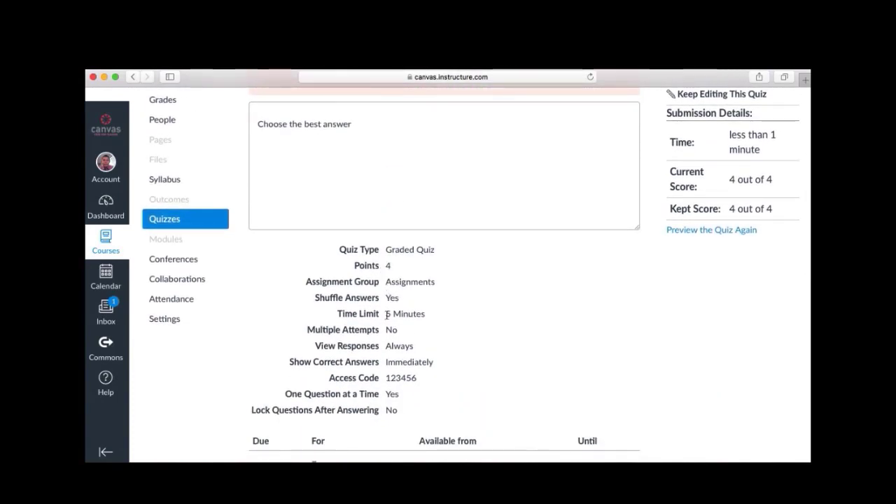
{"action": "scroll", "coordinate": [389, 312], "scroll_direction": "down", "scroll_amount": 1}
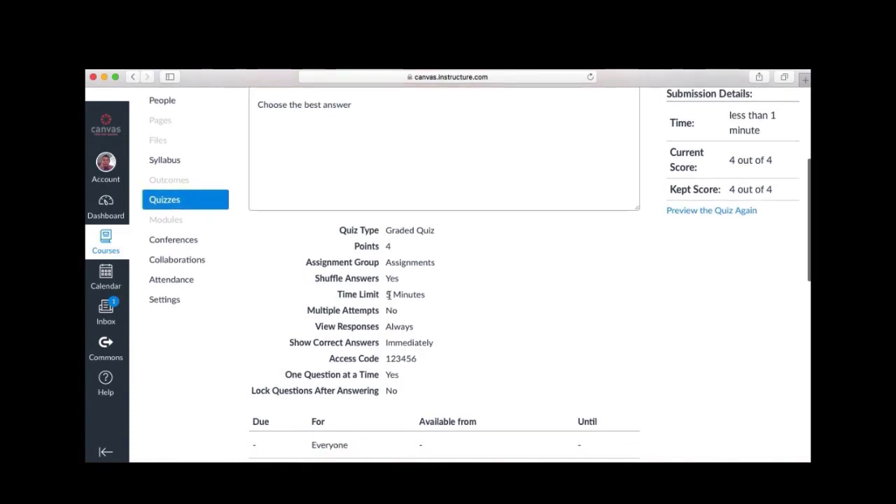
{"action": "scroll", "coordinate": [420, 301], "scroll_direction": "down", "scroll_amount": 1}
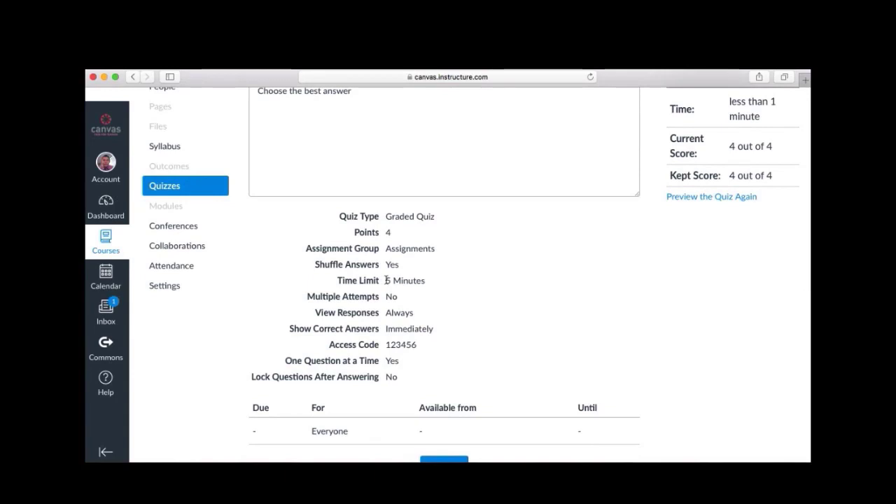
{"action": "scroll", "coordinate": [413, 308], "scroll_direction": "down", "scroll_amount": 1}
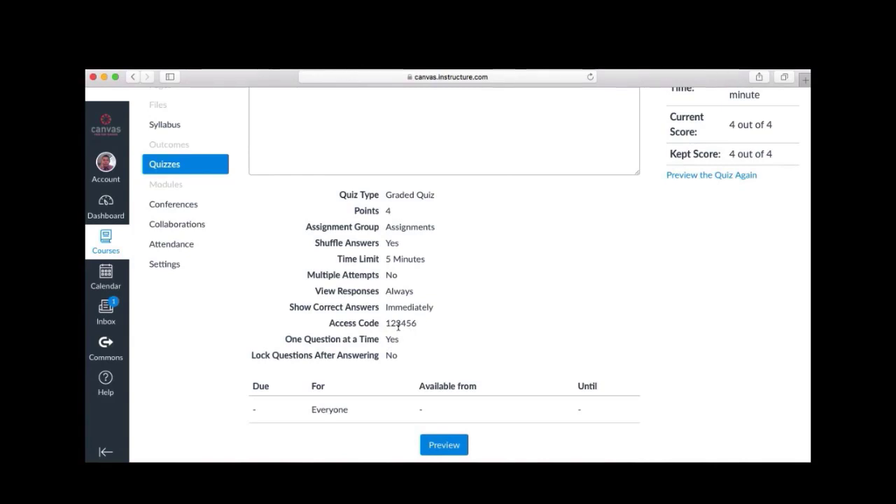
{"action": "scroll", "coordinate": [406, 333], "scroll_direction": "down", "scroll_amount": 1}
{"action": "scroll", "coordinate": [404, 332], "scroll_direction": "up", "scroll_amount": 6}
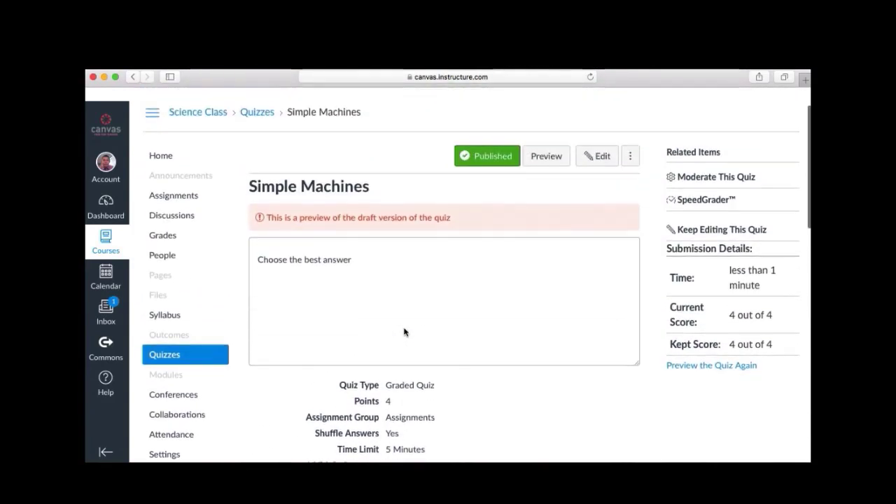
Preview the quiz, answer True then Pulley, and submit to score 4 out of 4
{"action": "left_click", "coordinate": [544, 168]}
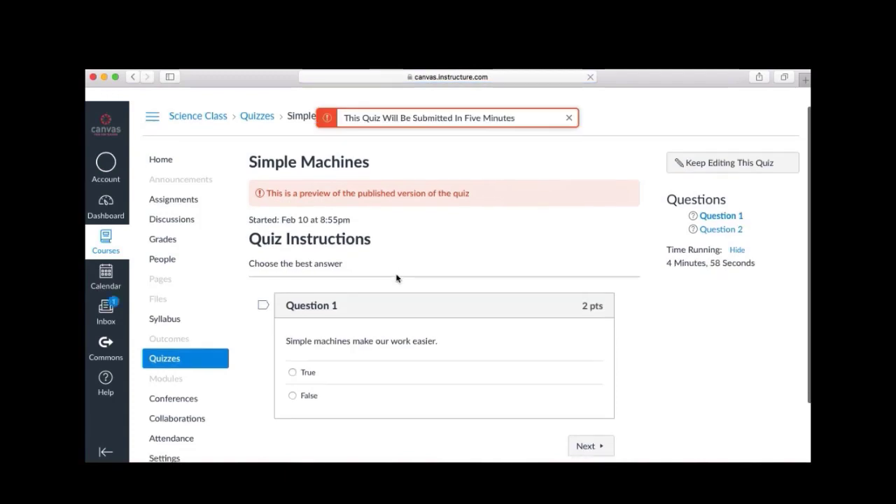
{"action": "scroll", "coordinate": [396, 275], "scroll_direction": "down", "scroll_amount": 3}
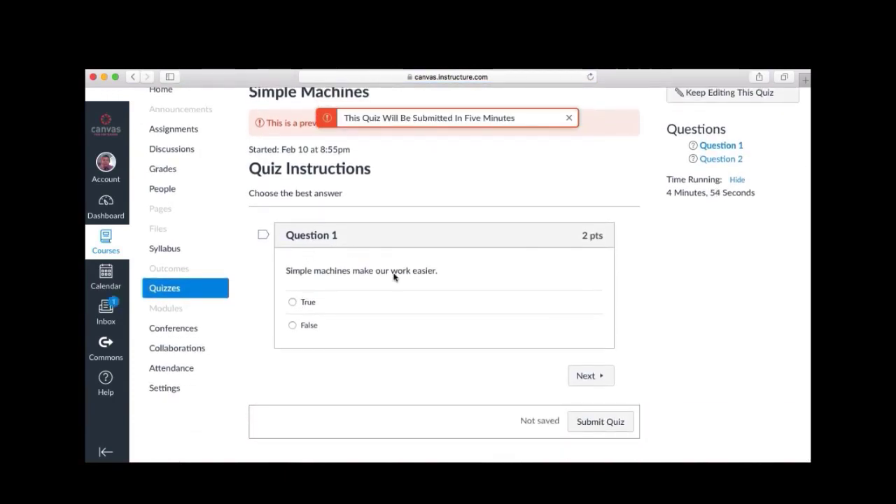
{"action": "left_click", "coordinate": [293, 304]}
{"action": "left_click", "coordinate": [579, 379]}
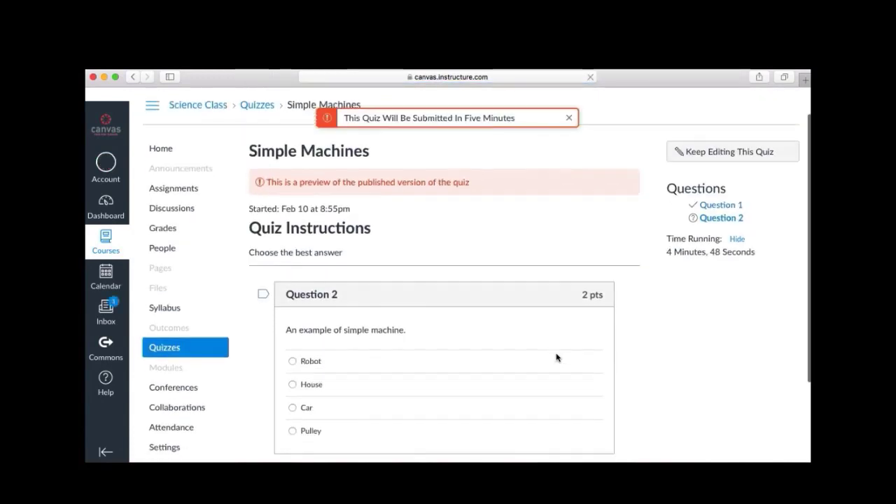
{"action": "scroll", "coordinate": [556, 355], "scroll_direction": "down", "scroll_amount": 3}
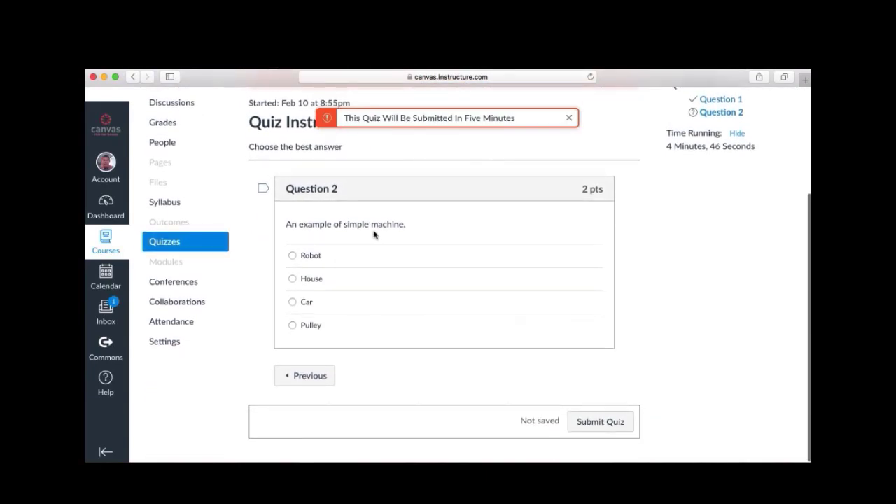
{"action": "left_click", "coordinate": [293, 326]}
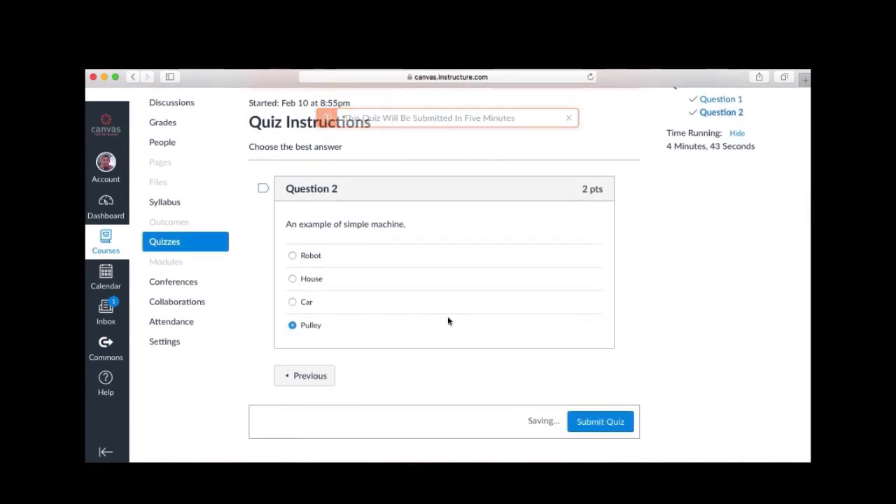
{"action": "left_click", "coordinate": [591, 425]}
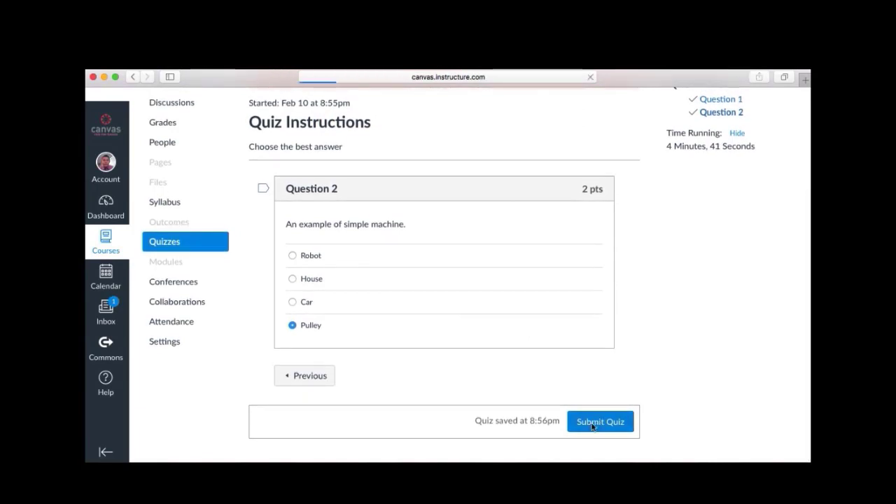
{"action": "scroll", "coordinate": [606, 232], "scroll_direction": "down", "scroll_amount": 2}
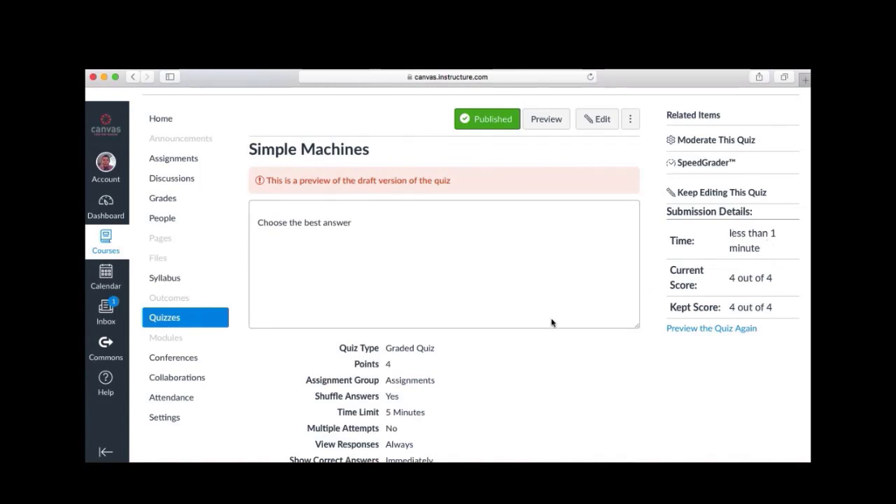
{"action": "scroll", "coordinate": [515, 347], "scroll_direction": "down", "scroll_amount": 5}
{"action": "scroll", "coordinate": [513, 347], "scroll_direction": "up", "scroll_amount": 5}
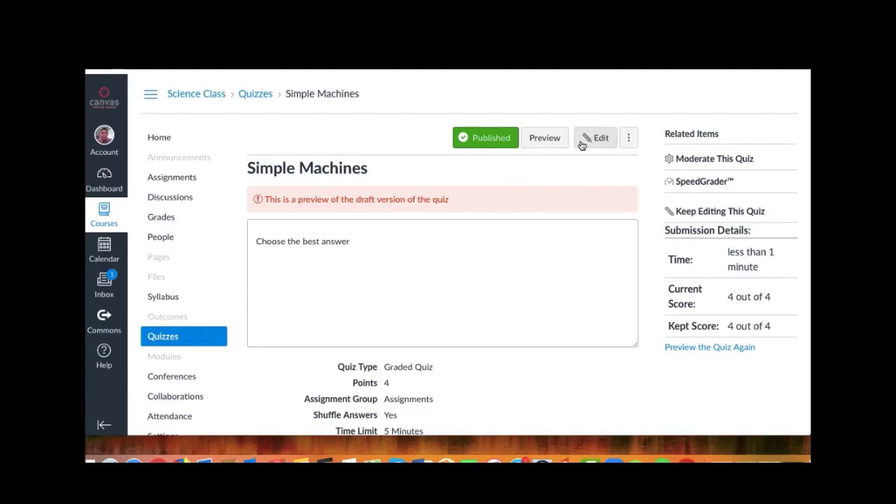
{"action": "scroll", "coordinate": [464, 303], "scroll_direction": "down", "scroll_amount": 3}
{"action": "scroll", "coordinate": [464, 303], "scroll_direction": "down", "scroll_amount": 3}
{"action": "scroll", "coordinate": [464, 301], "scroll_direction": "up", "scroll_amount": 6}
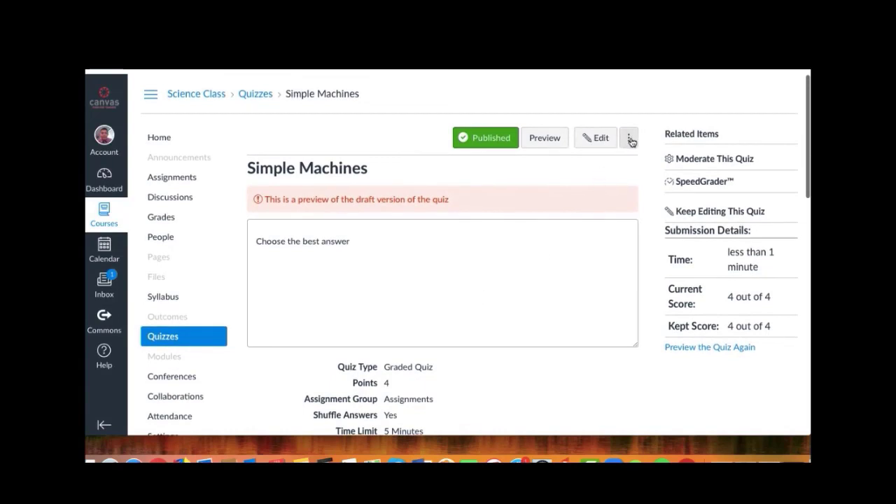
{"action": "left_click", "coordinate": [629, 138]}
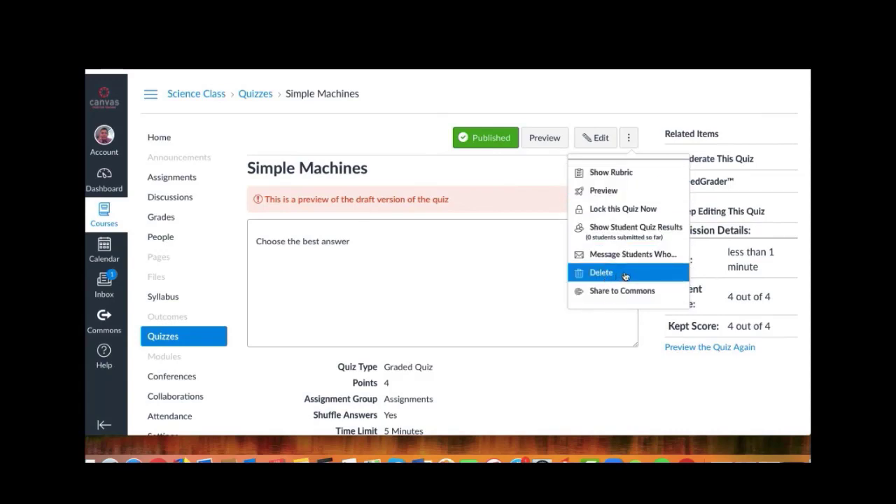
{"action": "left_click", "coordinate": [542, 178]}
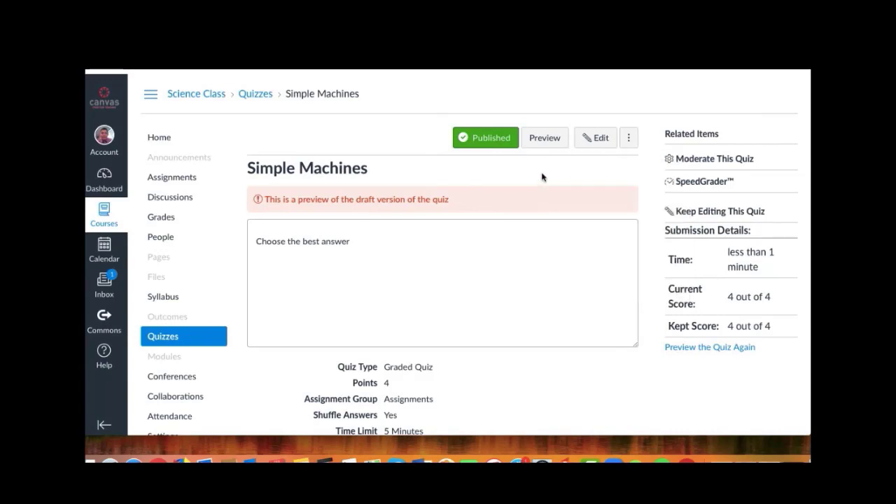
{"action": "scroll", "coordinate": [584, 180], "scroll_direction": "down", "scroll_amount": 2}
{"action": "scroll", "coordinate": [584, 179], "scroll_direction": "up", "scroll_amount": 2}
{"action": "scroll", "coordinate": [584, 180], "scroll_direction": "down", "scroll_amount": 2}
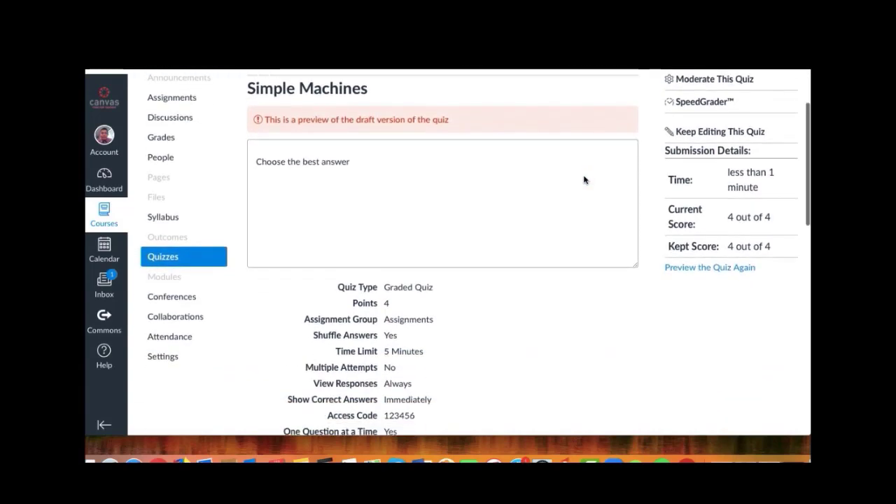
{"action": "scroll", "coordinate": [584, 180], "scroll_direction": "up", "scroll_amount": 2}
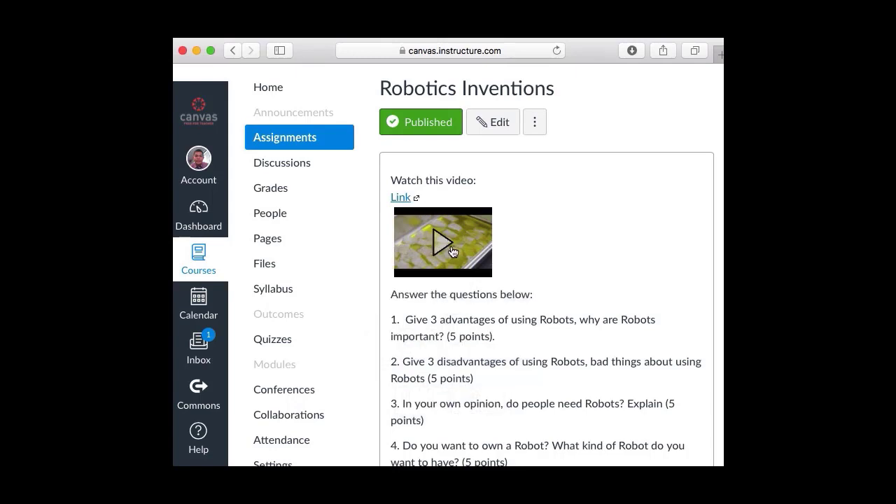
Scroll through the Robotics Inventions assignment to review its 20 points and text entry submission
{"action": "scroll", "coordinate": [460, 252], "scroll_direction": "down", "scroll_amount": 5}
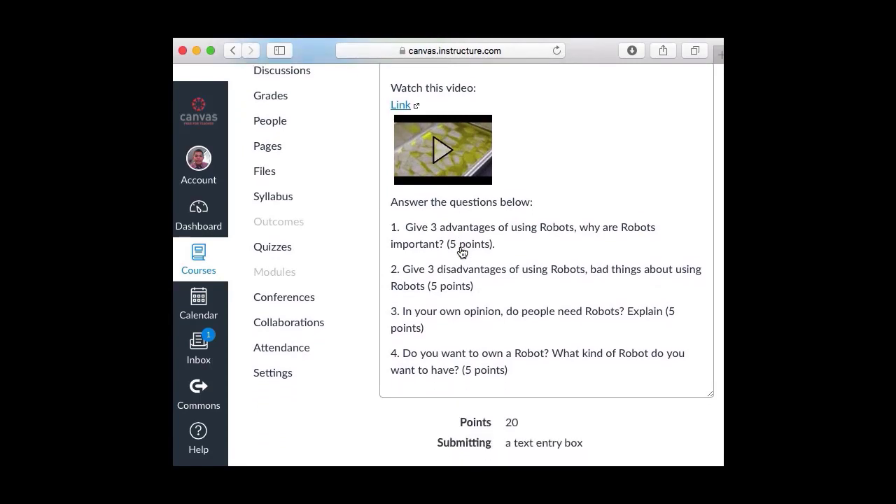
{"action": "scroll", "coordinate": [461, 252], "scroll_direction": "up", "scroll_amount": 3}
{"action": "scroll", "coordinate": [461, 252], "scroll_direction": "down", "scroll_amount": 1}
{"action": "scroll", "coordinate": [461, 252], "scroll_direction": "down", "scroll_amount": 3}
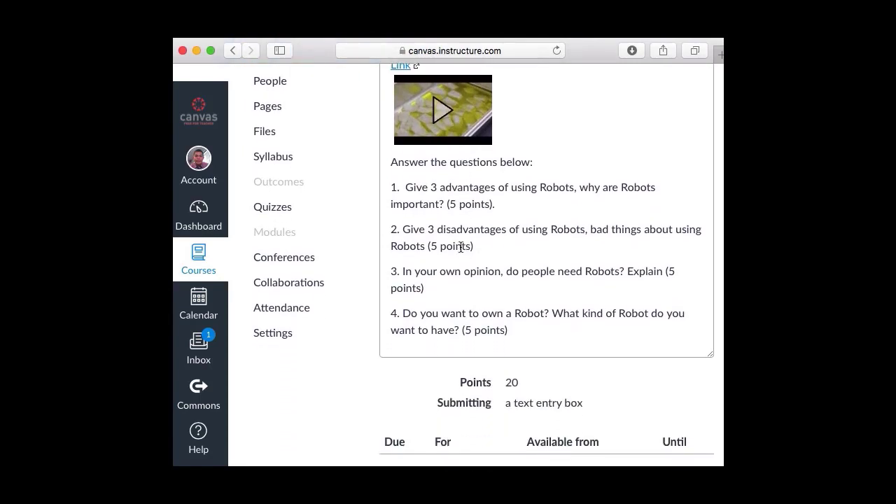
{"action": "scroll", "coordinate": [460, 246], "scroll_direction": "up", "scroll_amount": 3}
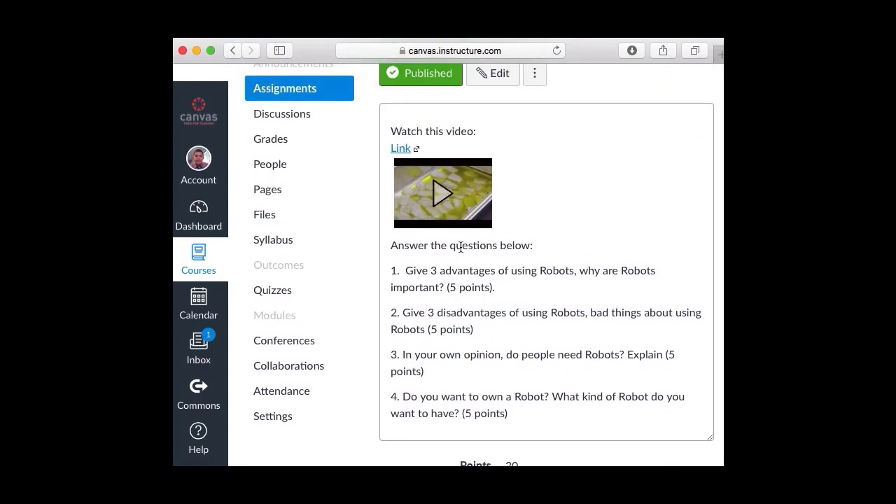
{"action": "scroll", "coordinate": [461, 246], "scroll_direction": "up", "scroll_amount": 1}
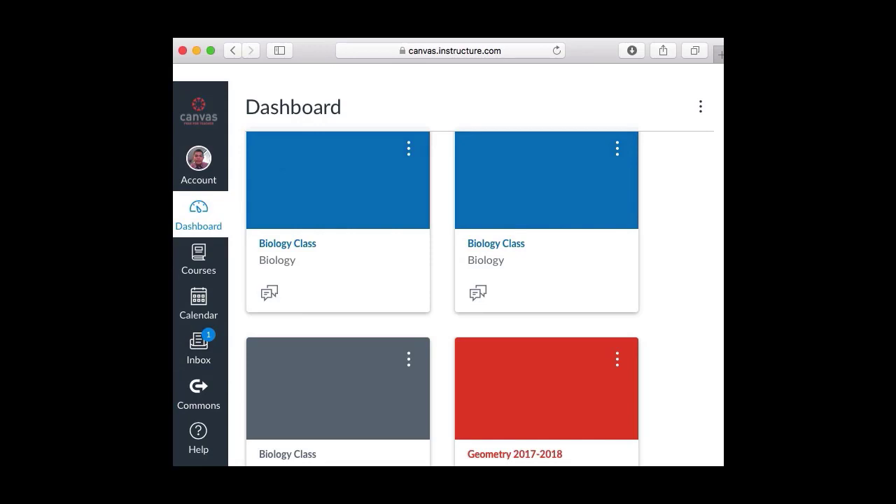
{"action": "key", "text": "super+Tab"}
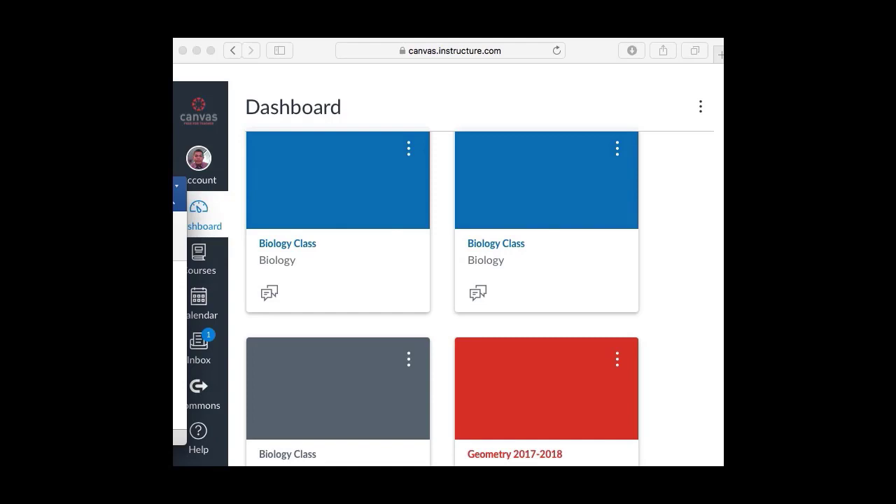
{"action": "left_click", "coordinate": [371, 58]}
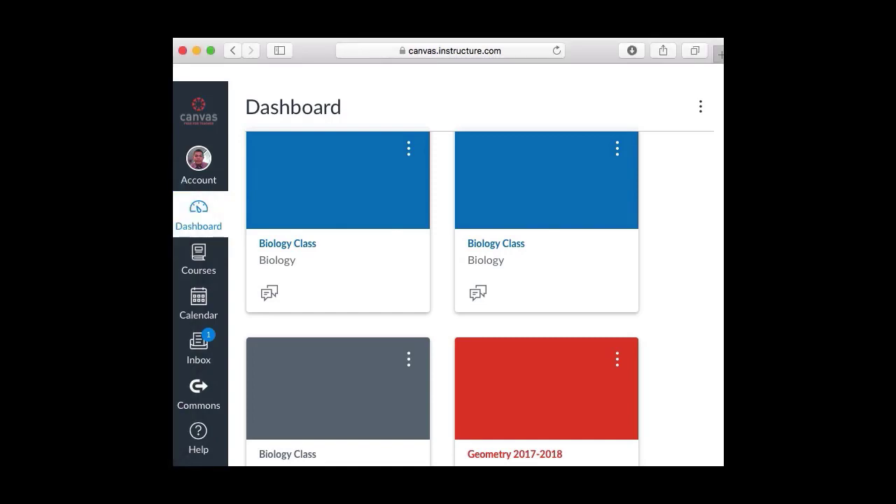